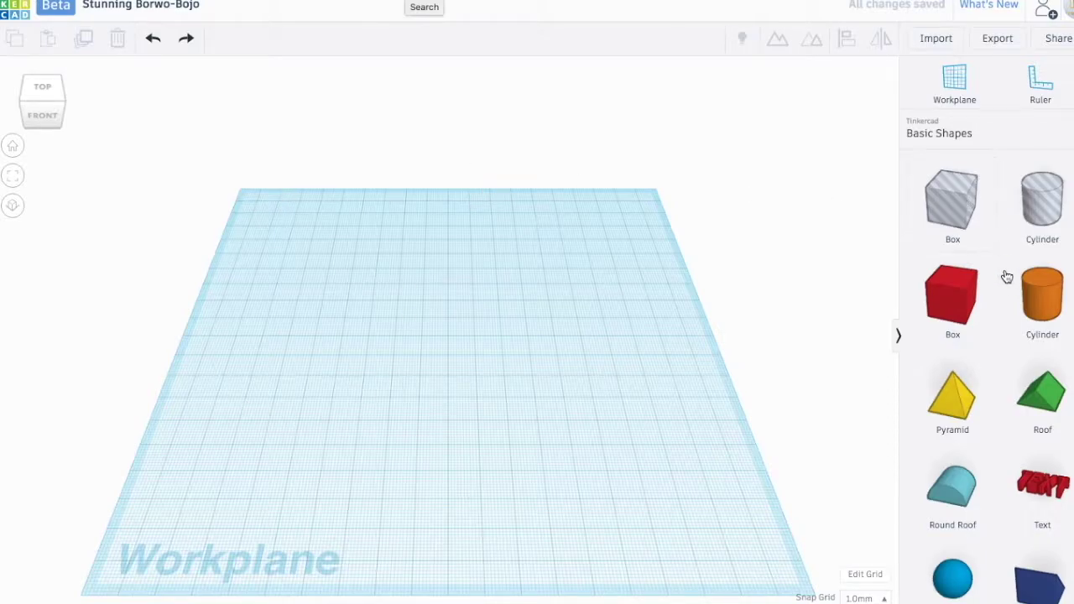
Place a solid cylinder with 64 sides on the workplane and size its base to 2 mm by 2 mm.
drag(1043, 293, 391, 209)
drag(780, 185, 877, 181)
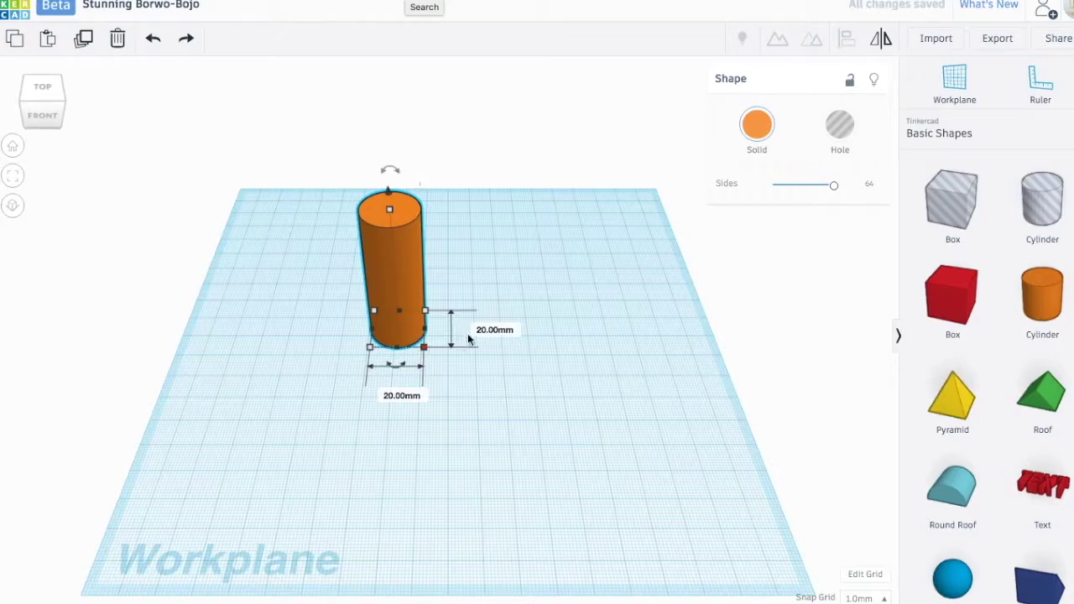
click(474, 327)
text(2)
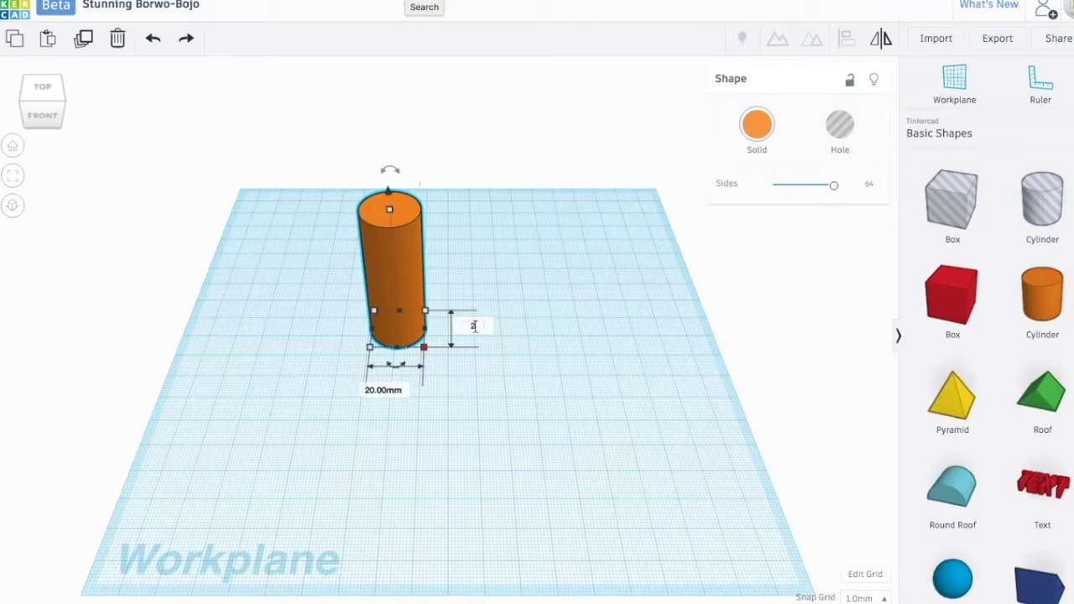
key(Return)
click(385, 354)
text(2)
key(Return)
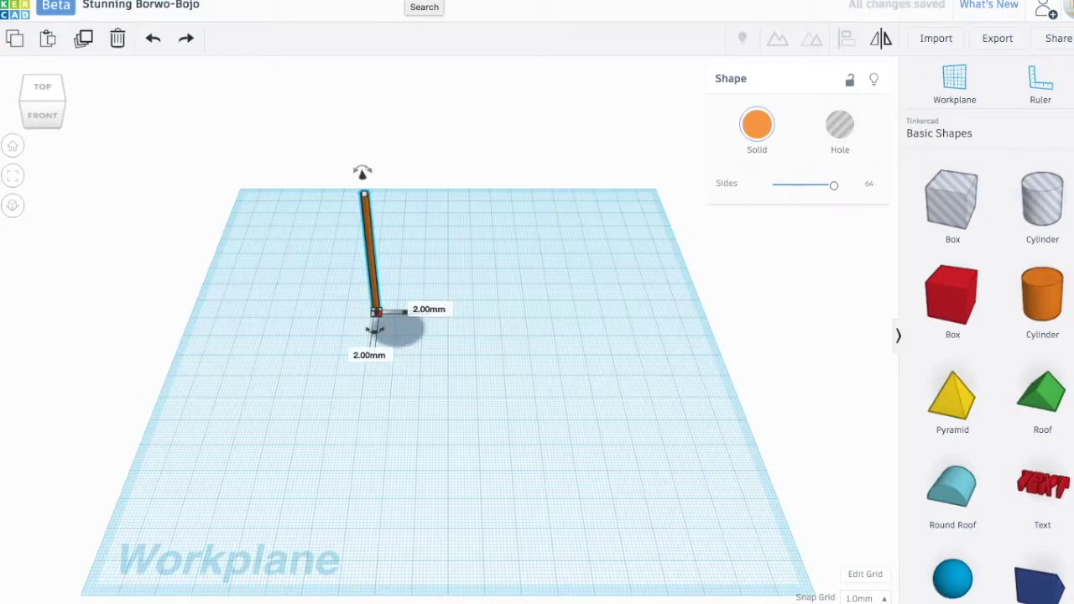
Set the cylinder's height to 15 mm.
click(436, 341)
click(364, 192)
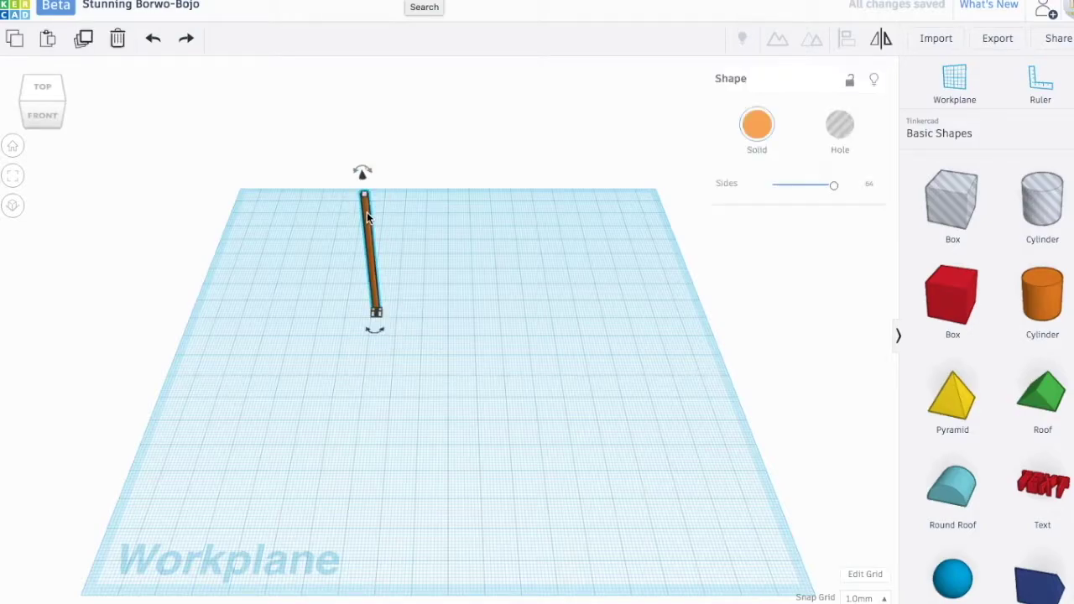
key(Escape)
click(365, 199)
drag(364, 196, 366, 216)
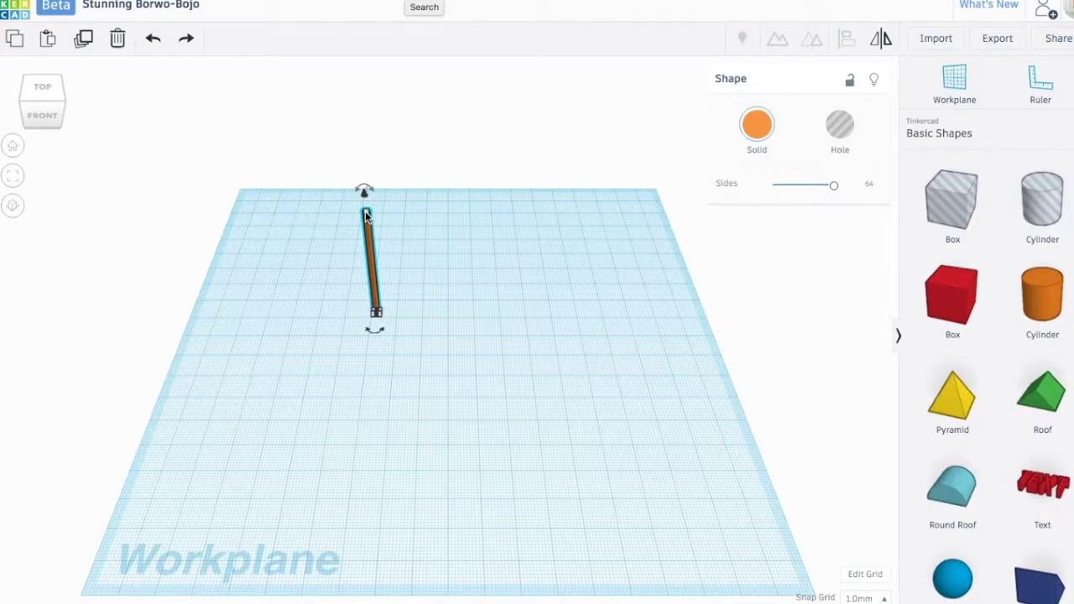
drag(366, 216, 376, 282)
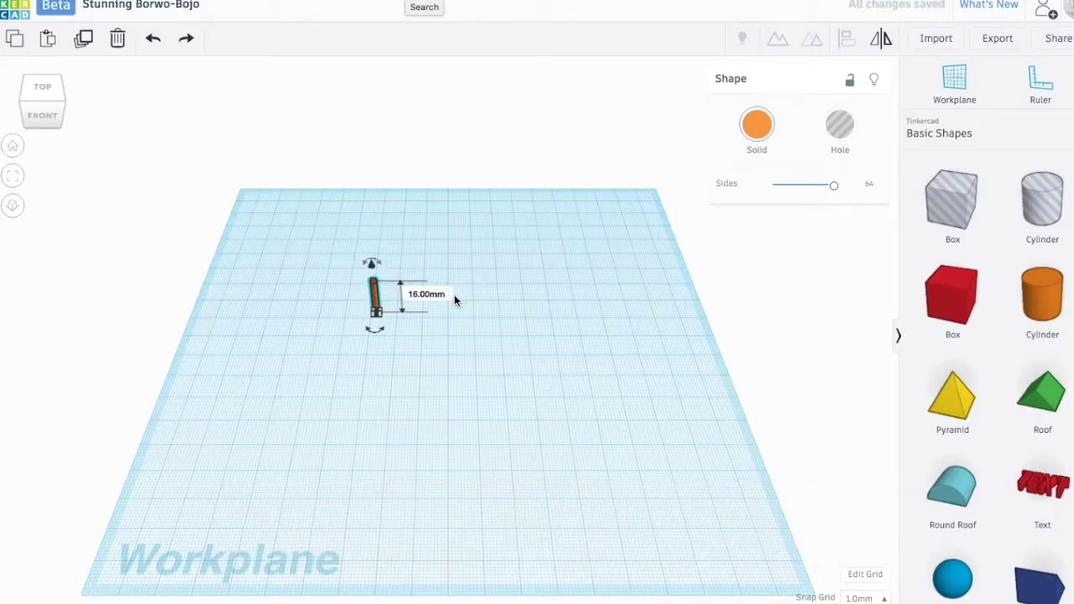
click(425, 293)
text(15)
key(Return)
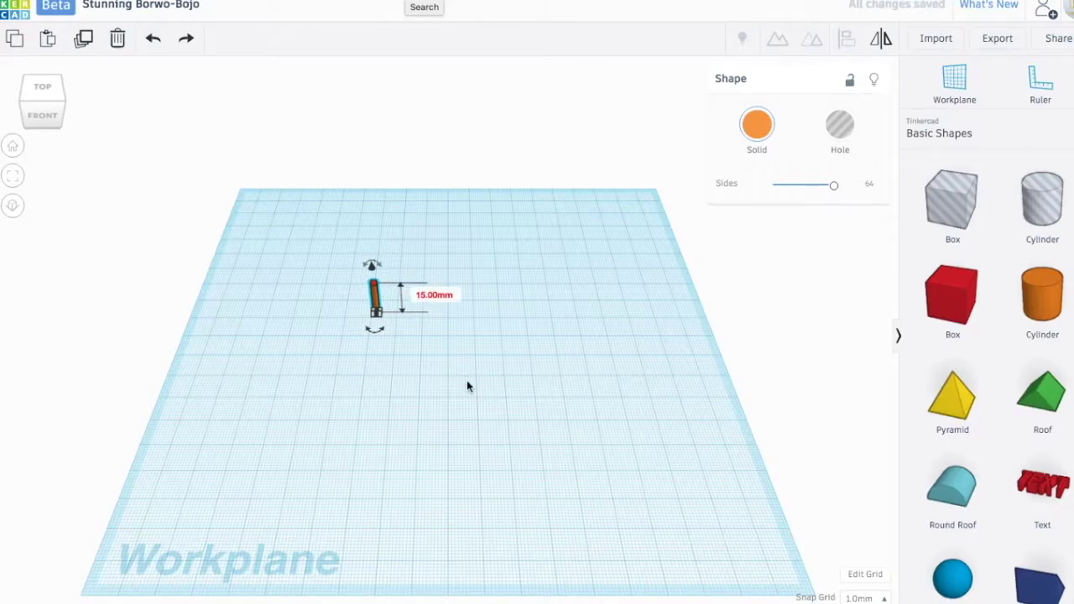
click(460, 385)
Duplicate the cylinder and move the copy 5 mm sideways so it stands apart from the original.
scroll(366, 292, up, 8)
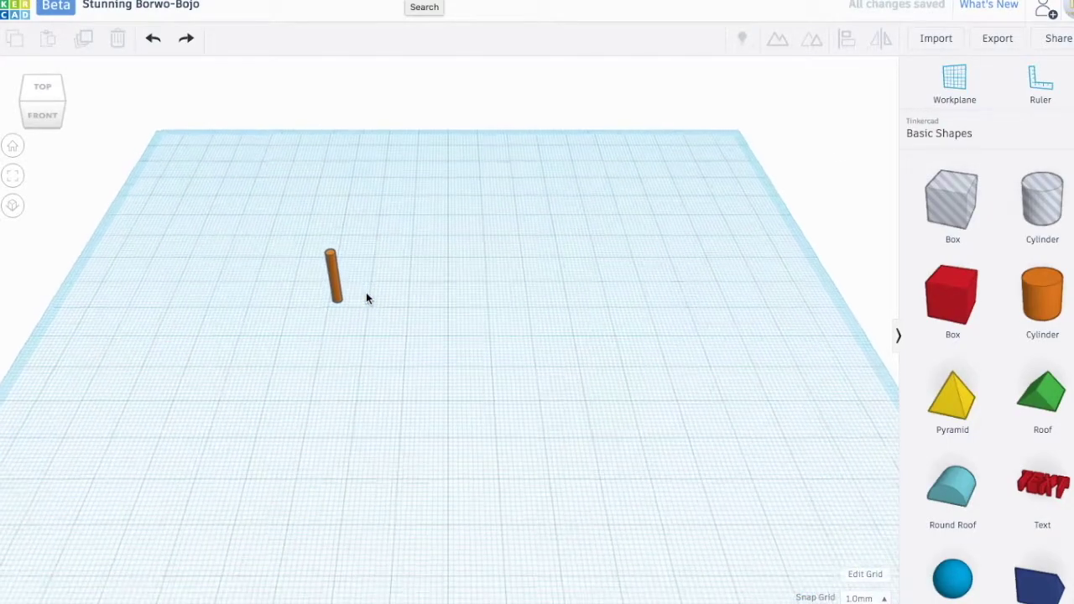
ctrl+shift+drag(242, 230, 530, 337)
scroll(406, 327, up, 6)
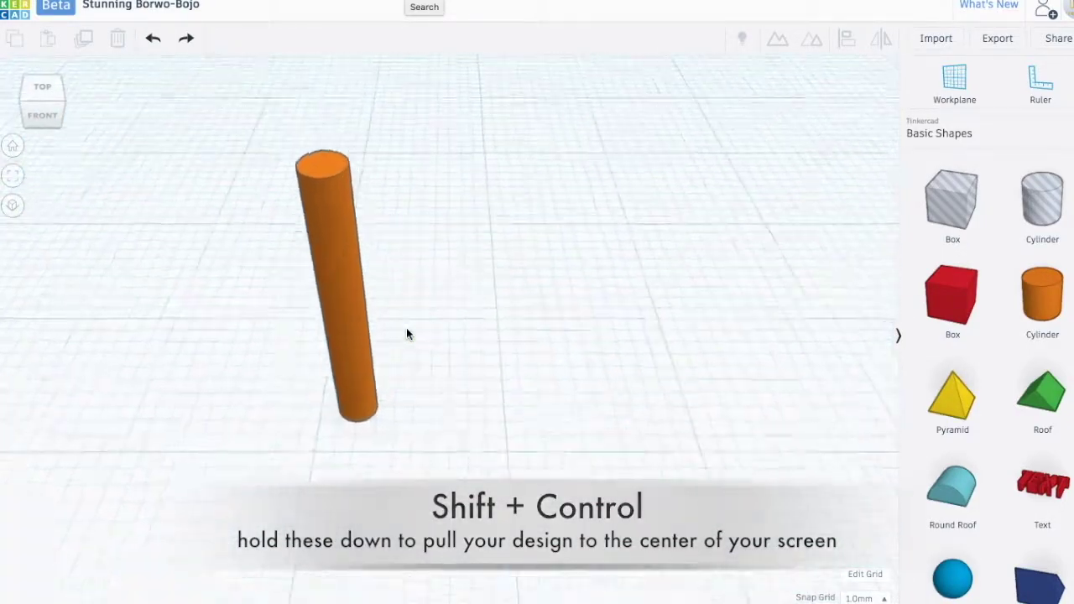
click(320, 277)
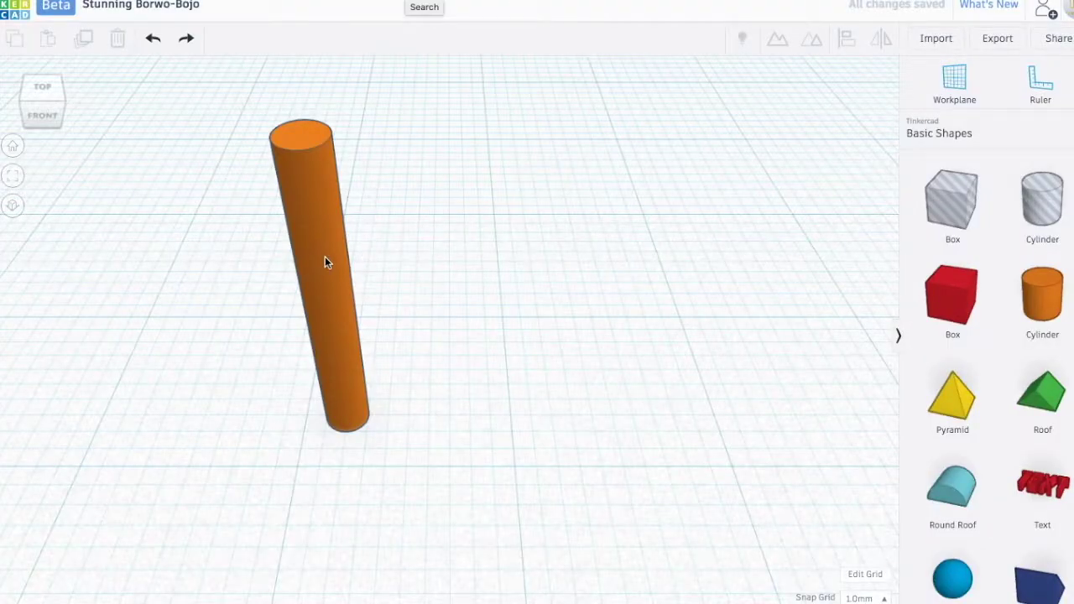
click(325, 261)
key(ctrl+d)
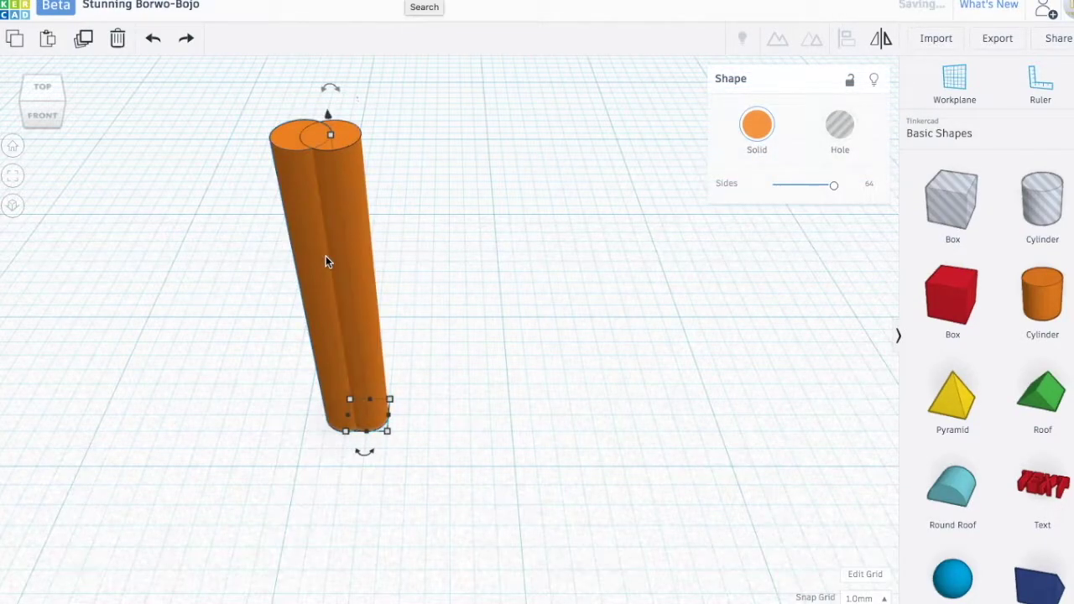
drag(372, 279, 488, 281)
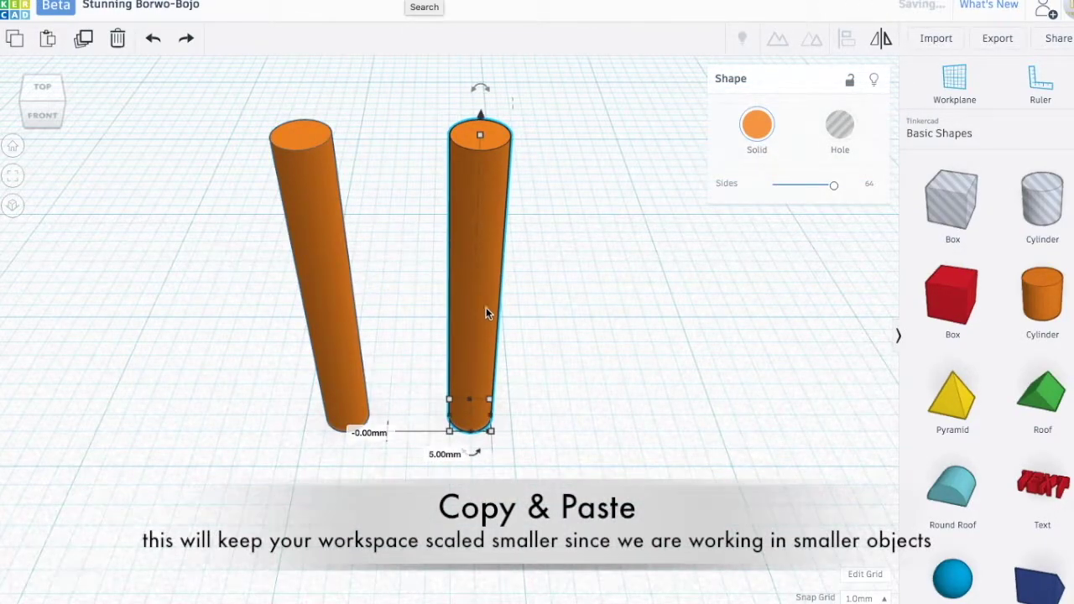
Set the copied cylinder's base to 1 mm by 1 mm.
drag(487, 431, 509, 430)
click(556, 416)
text(1)
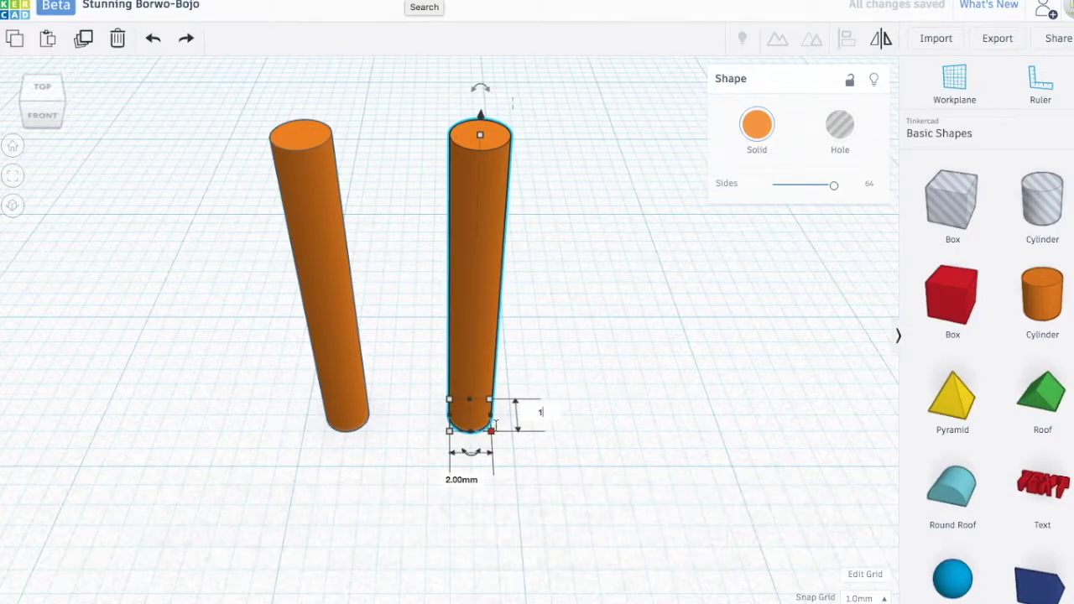
key(Return)
click(463, 461)
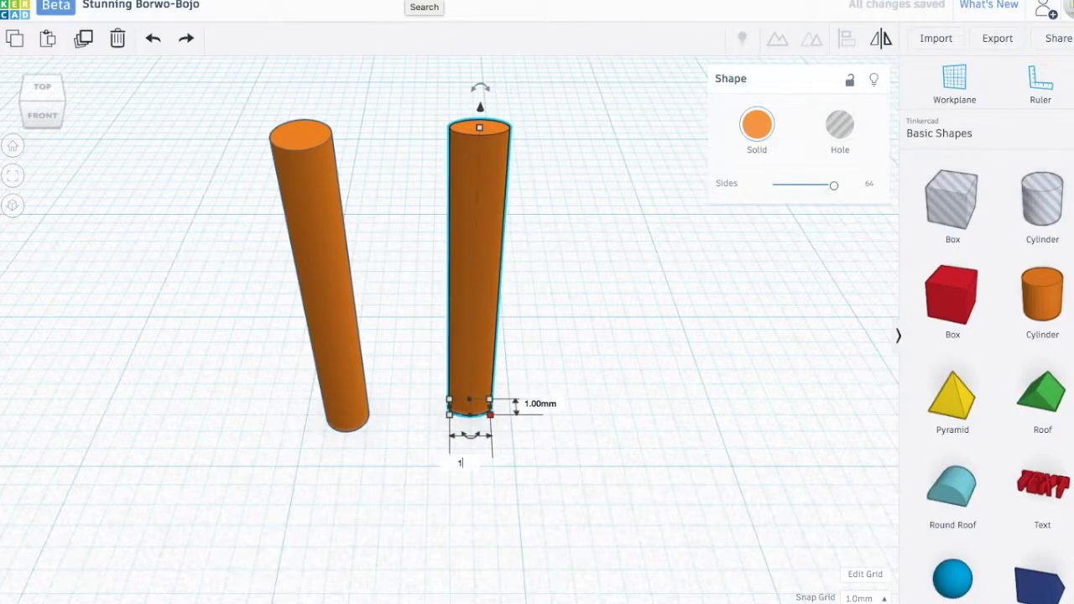
key(Return)
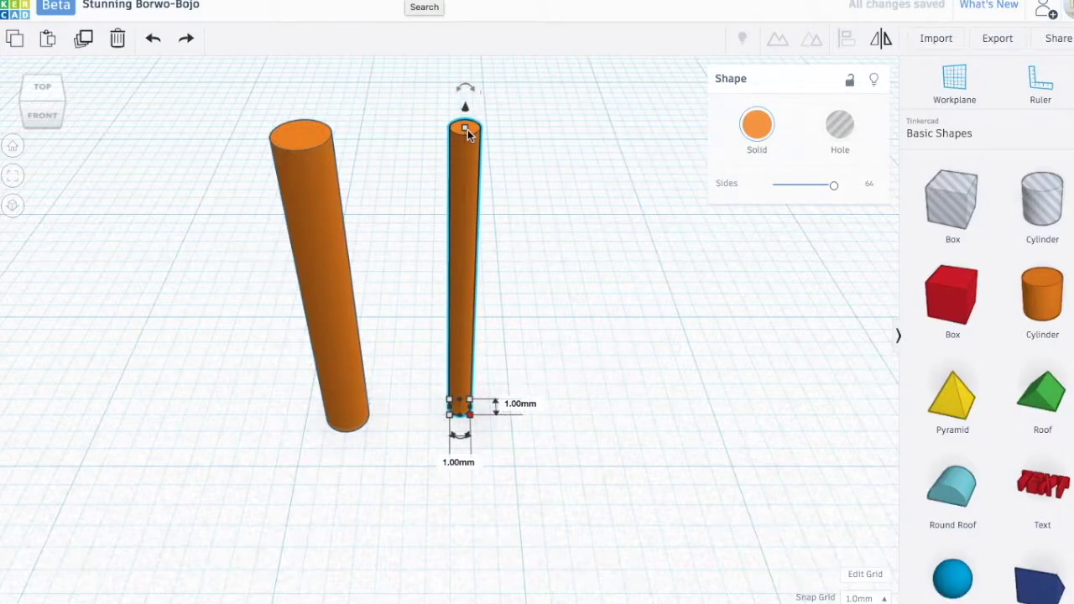
Reduce the thin cylinder's height to 8 mm.
drag(466, 132, 464, 309)
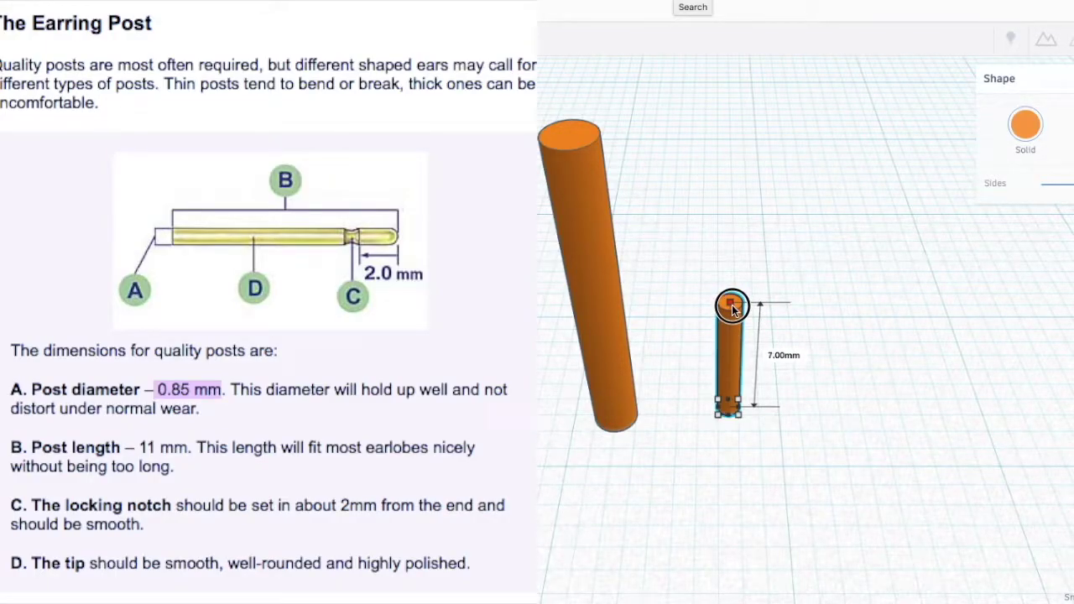
drag(733, 309, 733, 290)
click(822, 337)
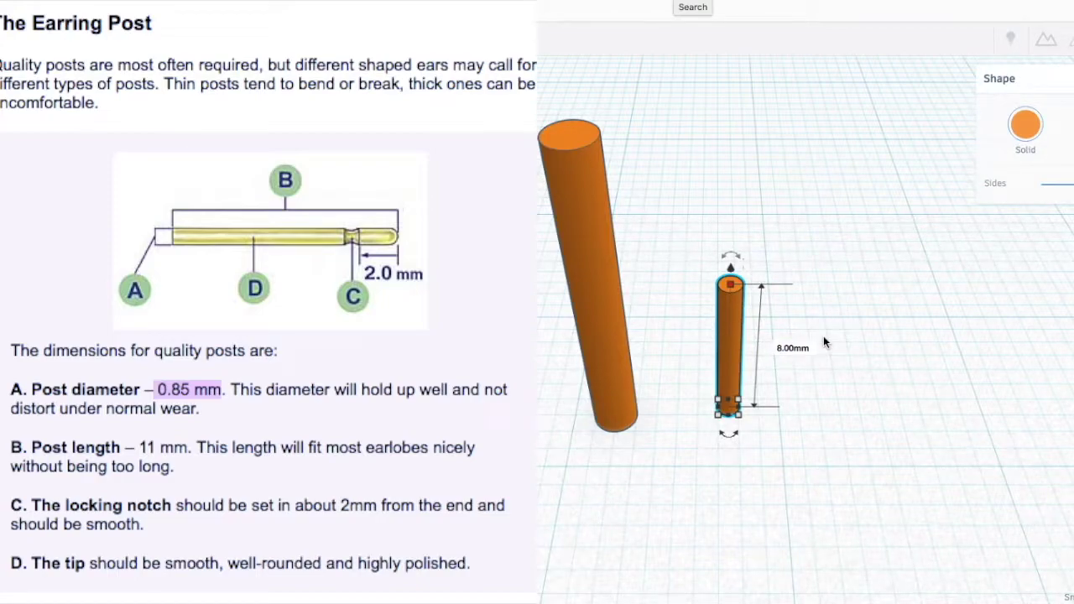
click(823, 342)
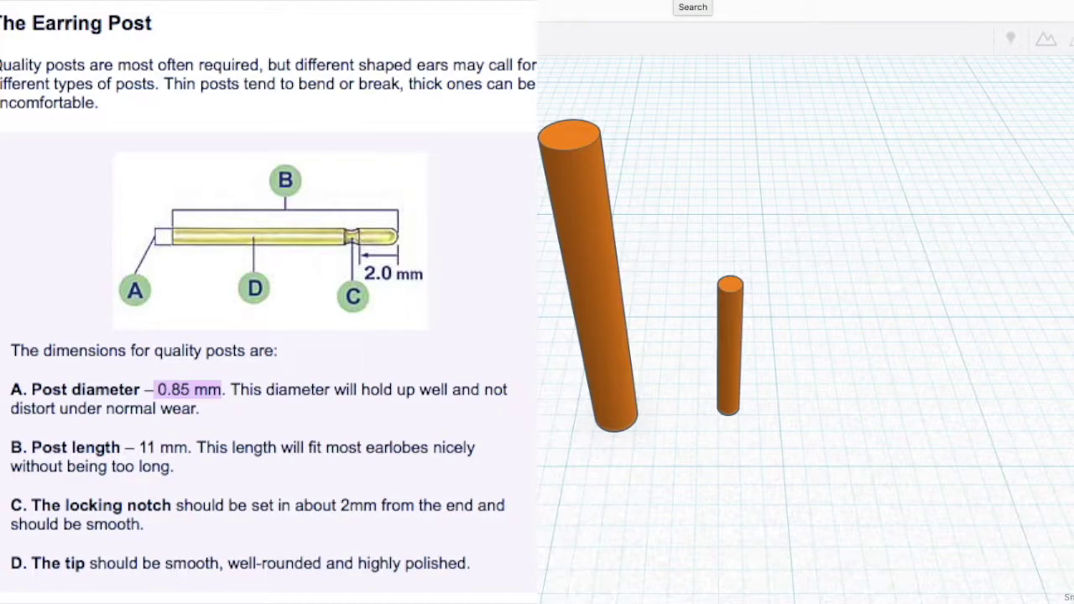
Add a torus, shrink its base to about 2 mm, then flatten it and place it beside the thin cylinder.
drag(952, 377, 916, 411)
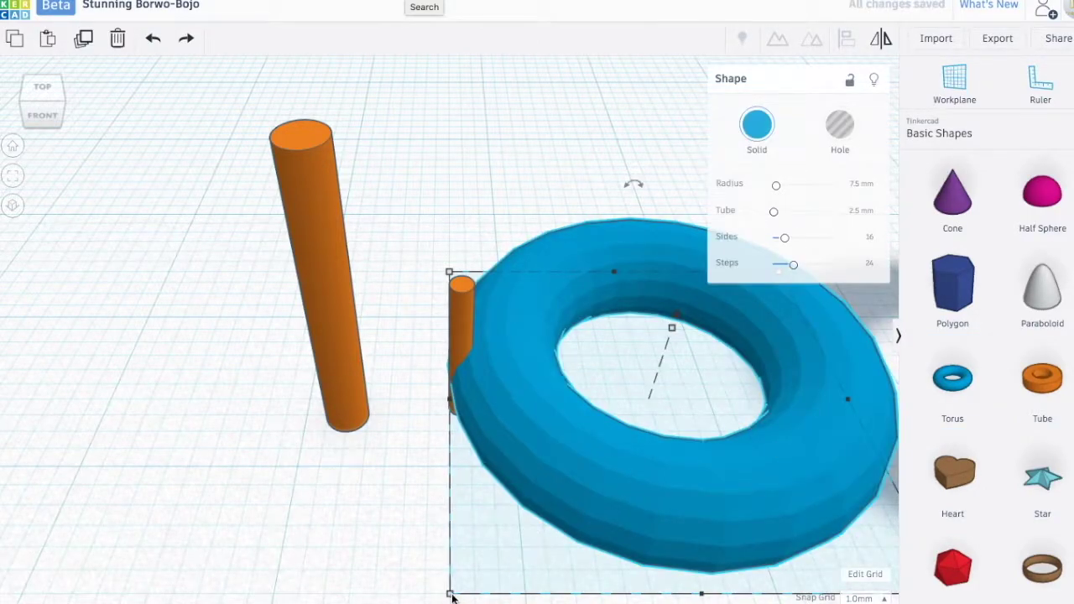
mouse_move(450, 595)
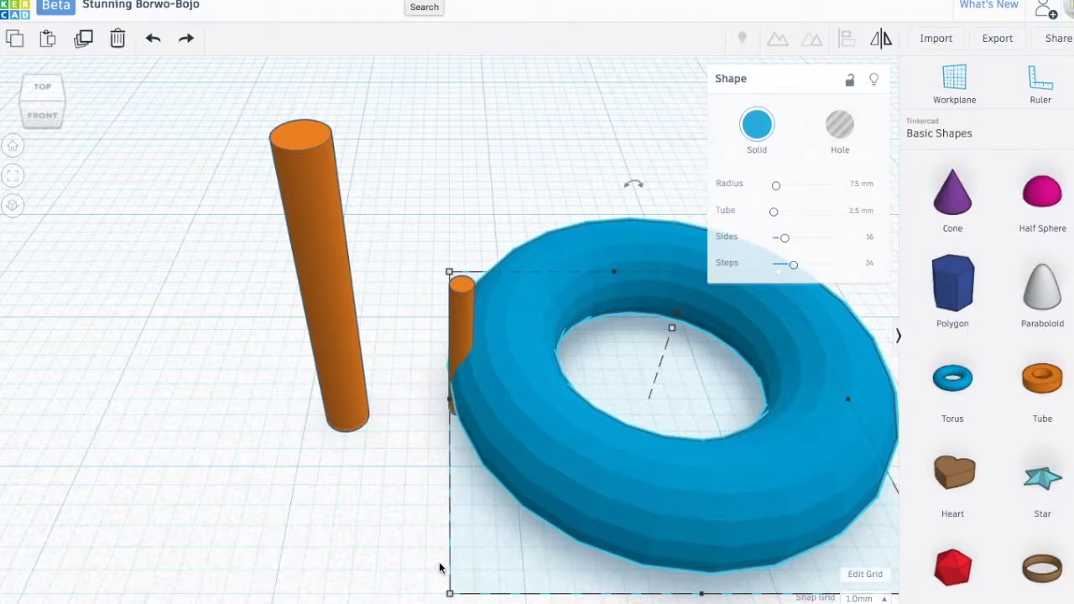
drag(441, 567, 484, 293)
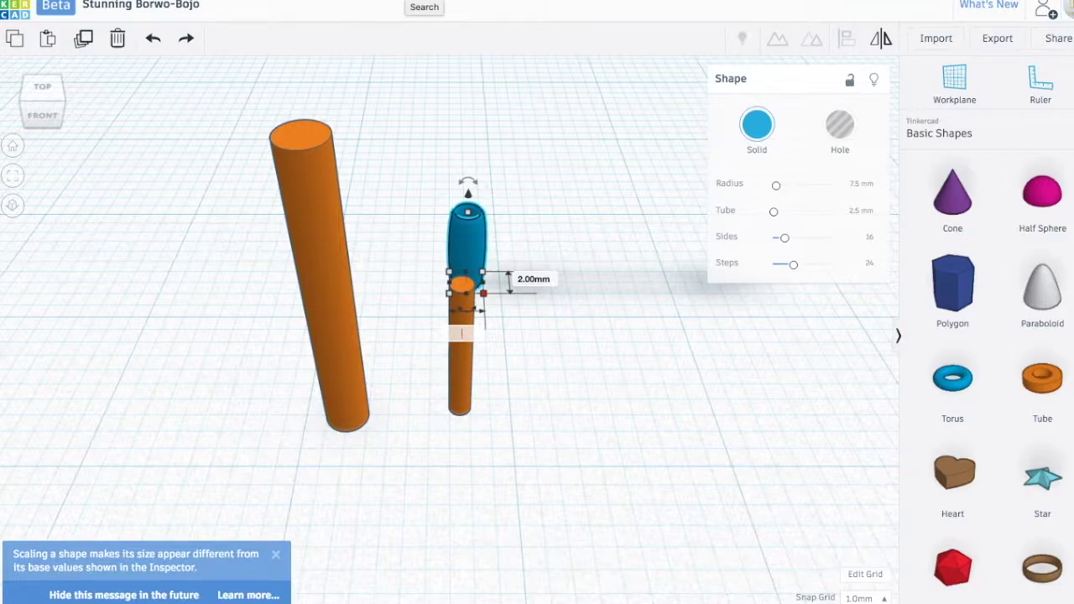
key(Return)
drag(467, 212, 553, 283)
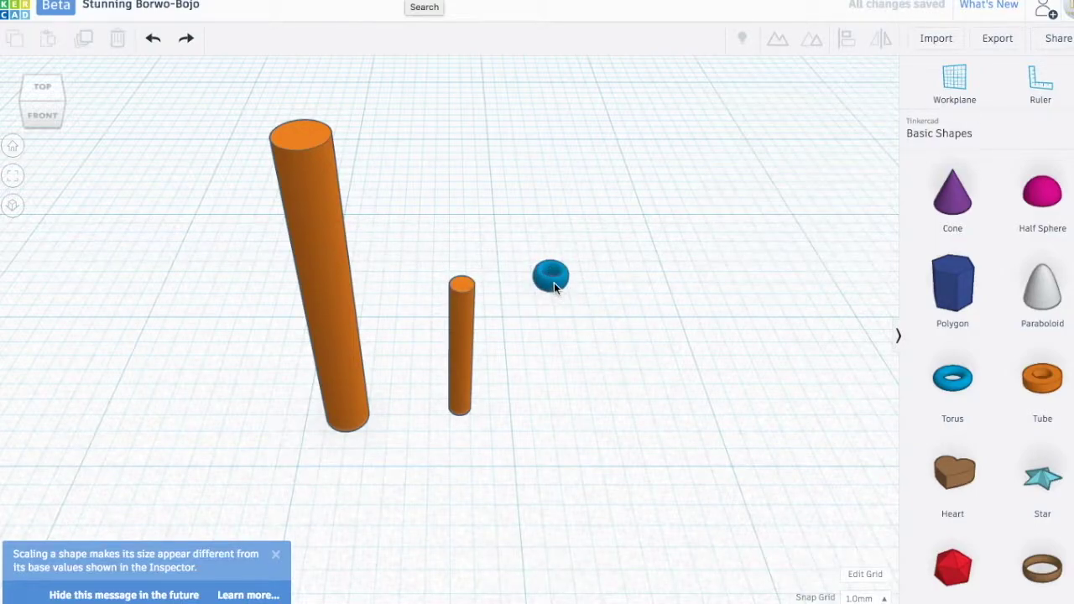
Set the torus's radius and tube to 1 mm each, and its sides and steps to 64.
click(854, 182)
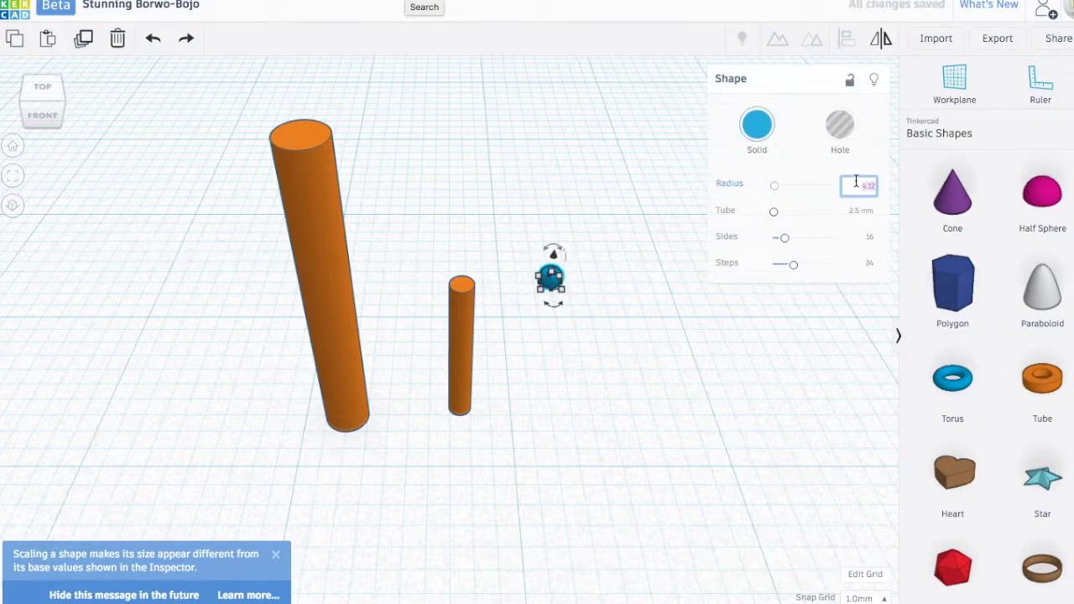
text(1)
key(Return)
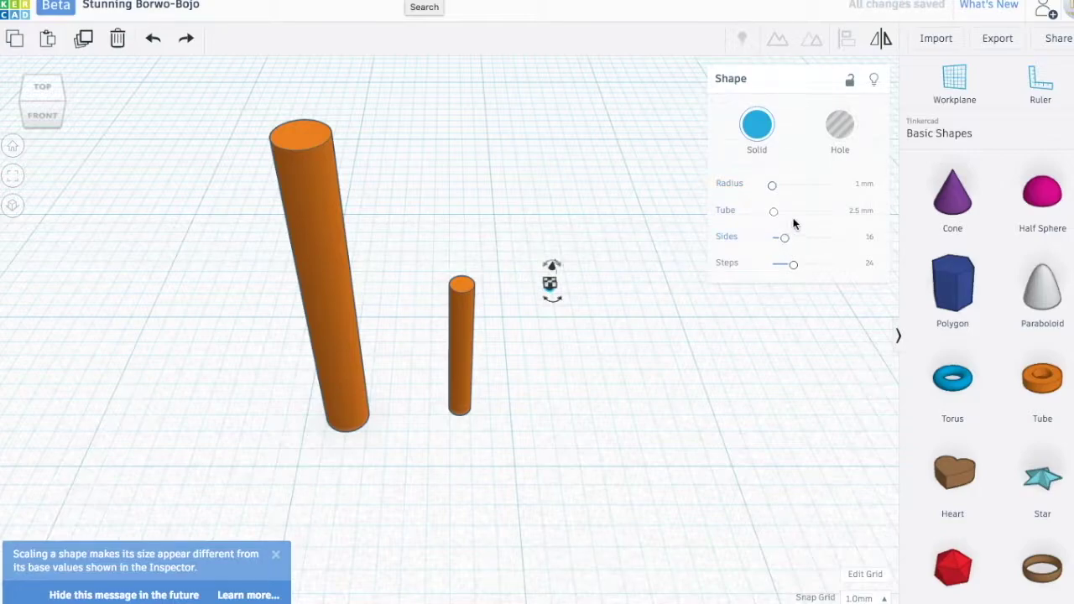
click(855, 210)
text(1)
key(Return)
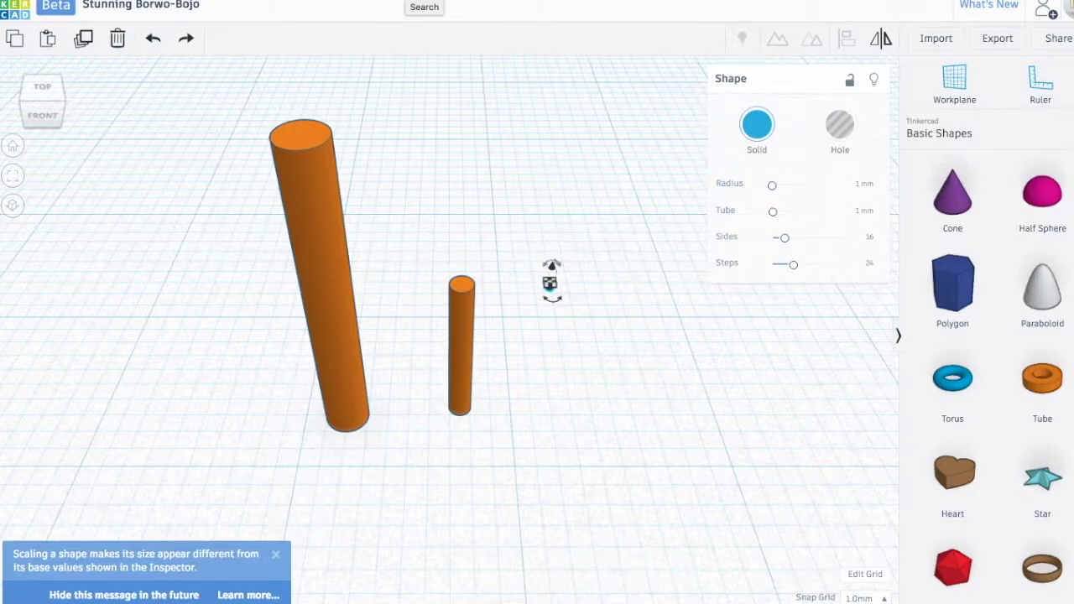
drag(788, 241, 867, 263)
click(607, 285)
Raise the small torus by 8 mm and move it onto the top of the thin cylinder.
scroll(606, 286, up, 1)
scroll(608, 291, up, 2)
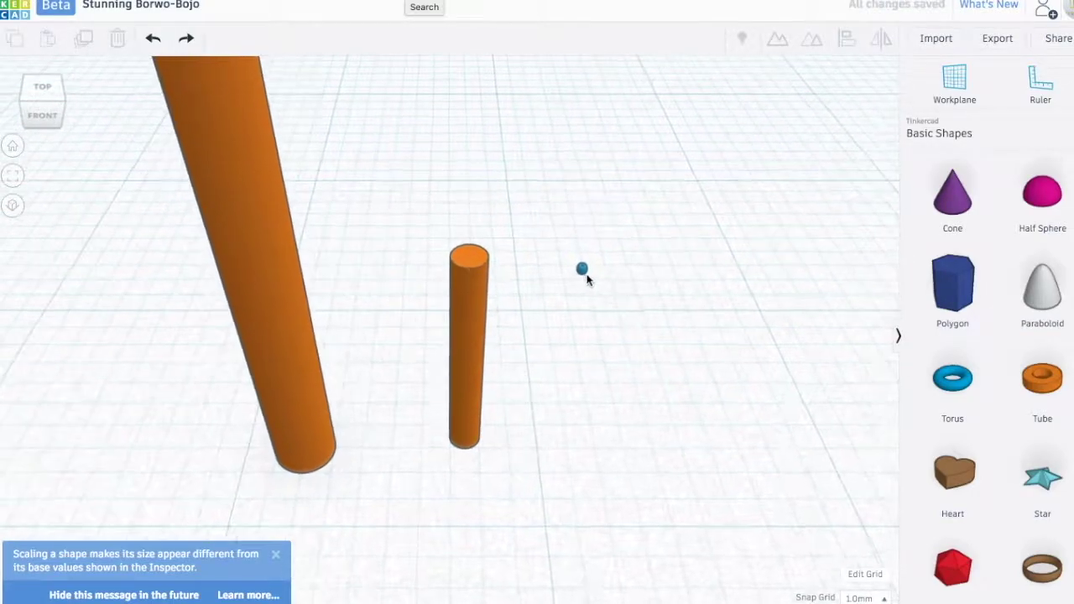
click(584, 270)
drag(588, 260, 612, 66)
click(643, 70)
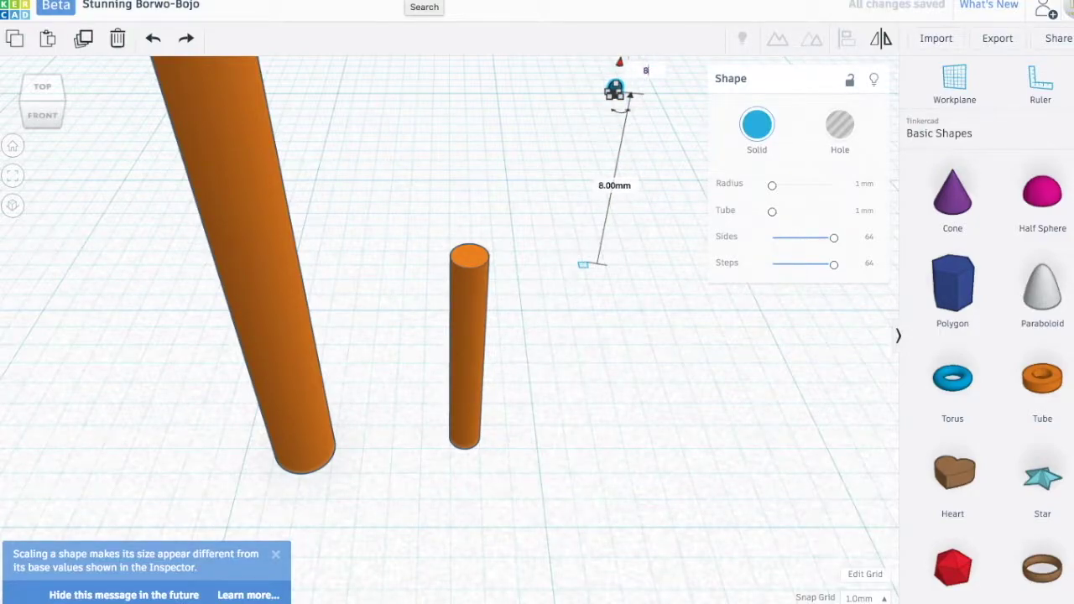
text(8)
key(Return)
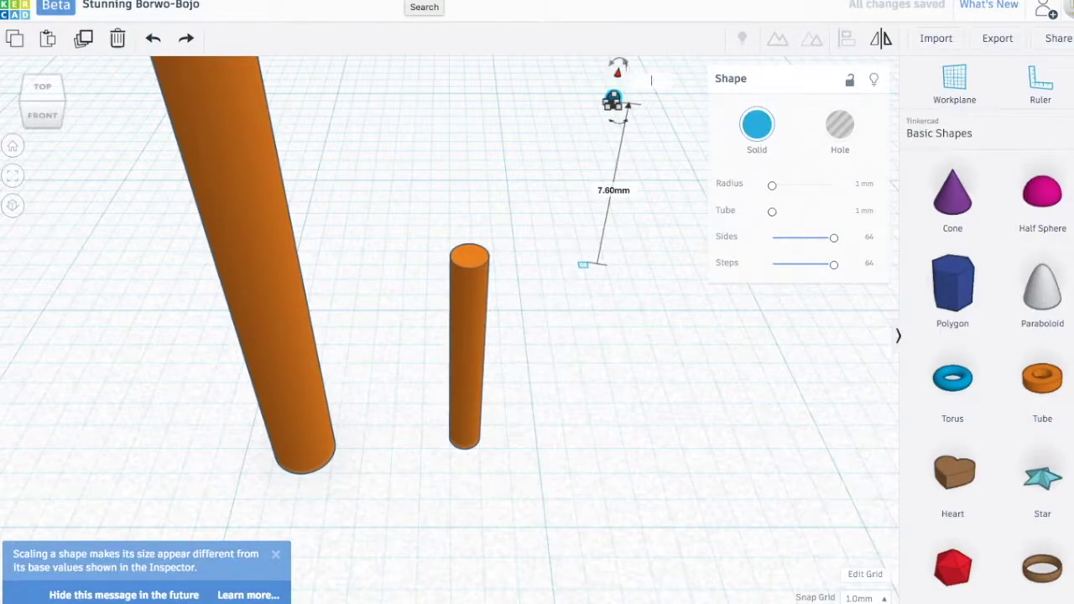
drag(618, 72, 516, 276)
drag(499, 219, 467, 245)
Set the torus's base to 1 mm by 1 mm and line it up over the thin cylinder's top.
click(561, 248)
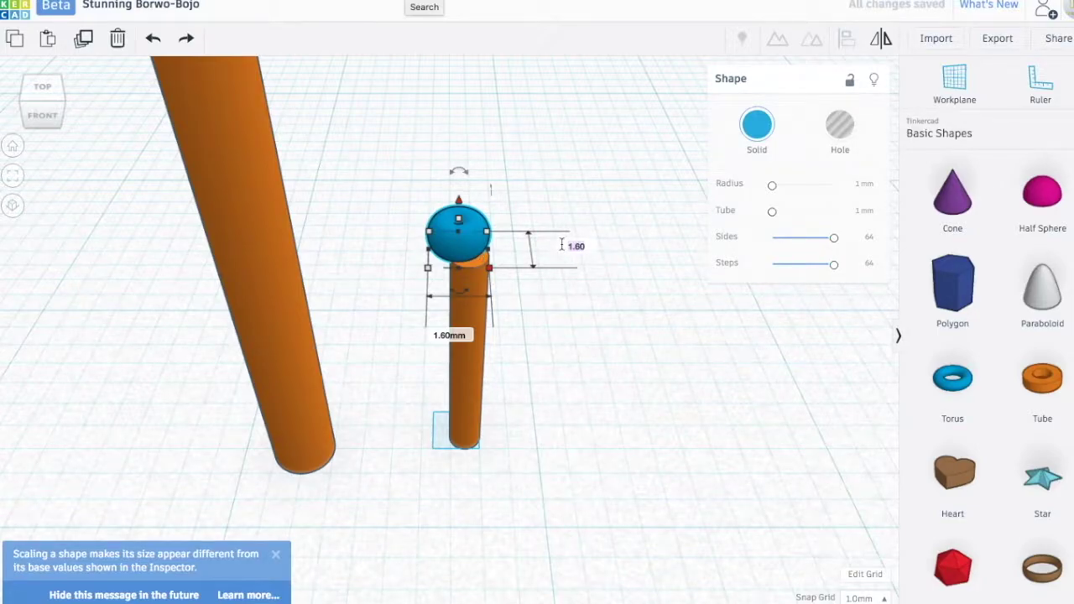
text(1)
key(Tab)
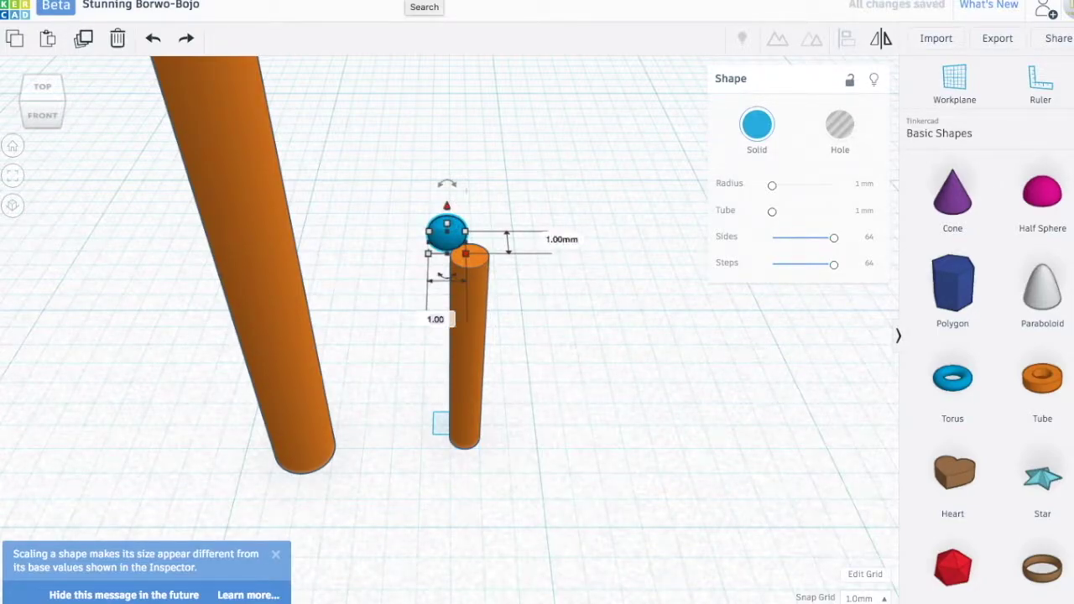
key(Return)
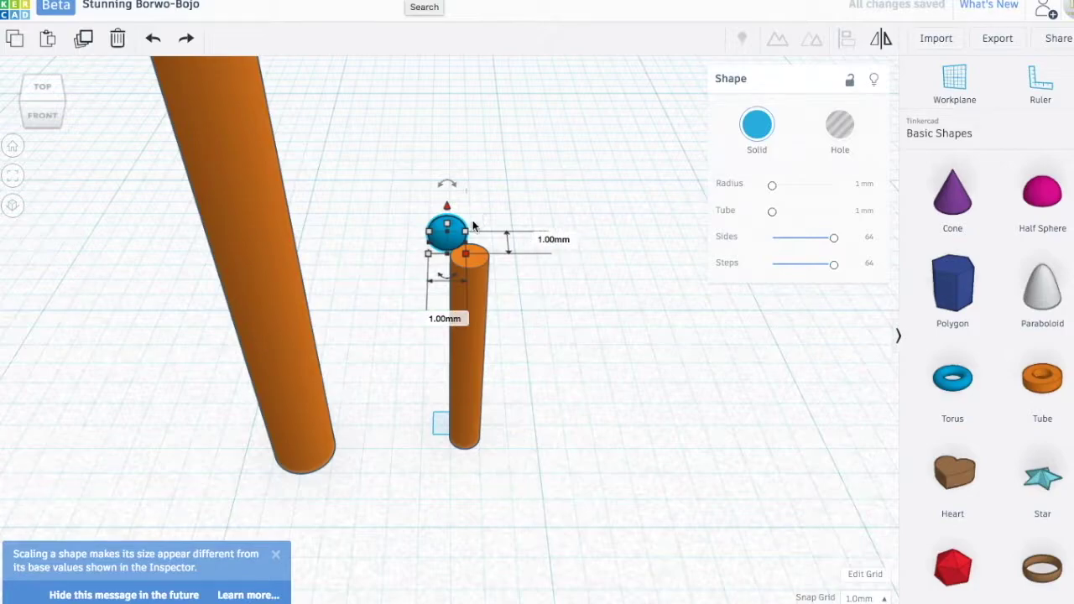
drag(452, 229, 480, 243)
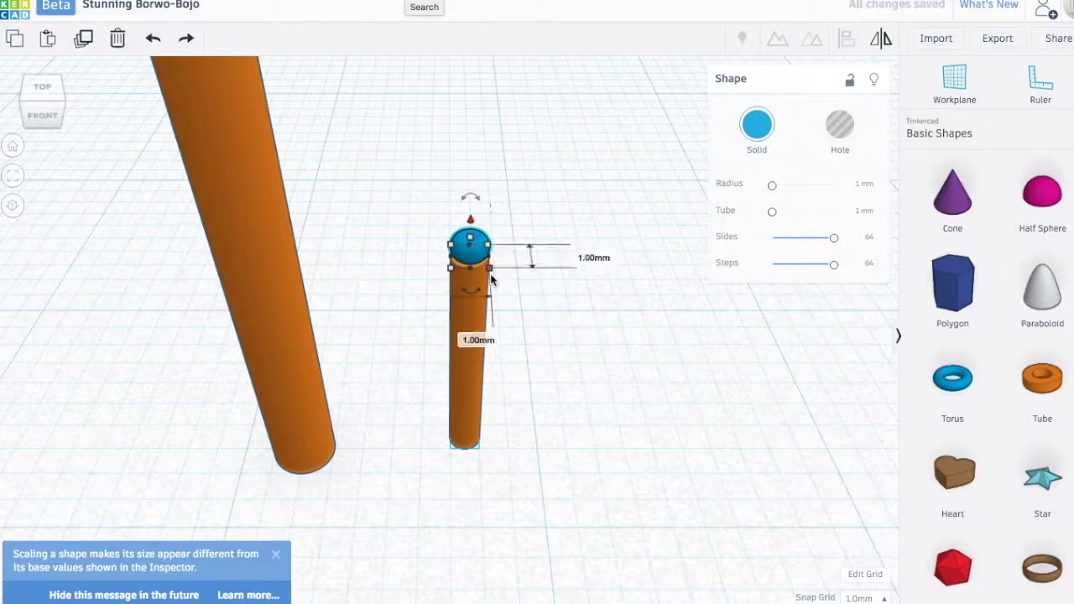
Resize the torus's base to 0.85 mm by 0.85 mm.
click(594, 257)
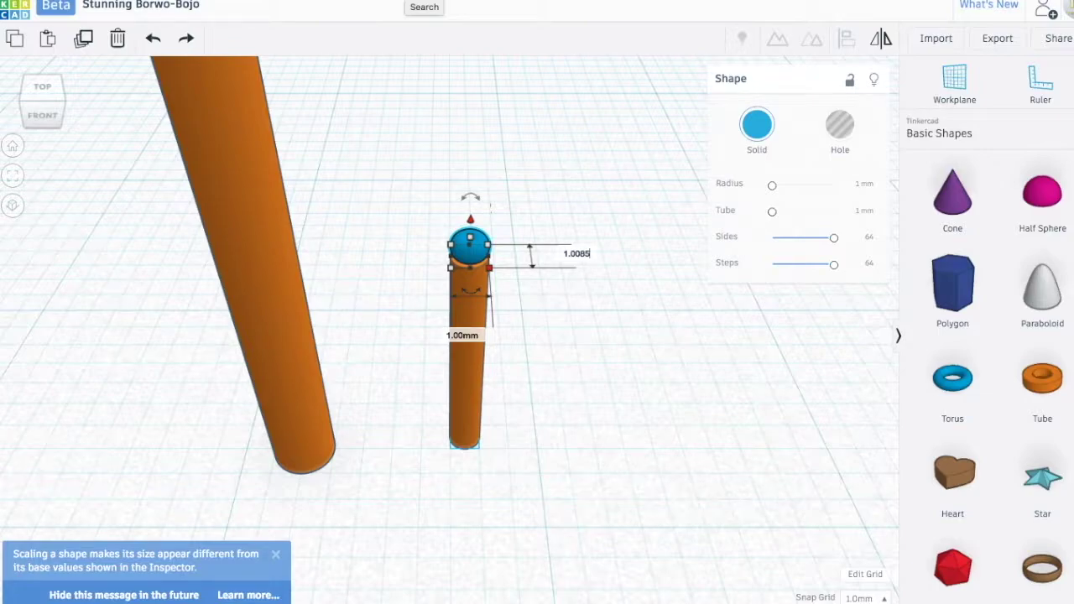
key(BackSpace)
key(BackSpace)
text(0.8)
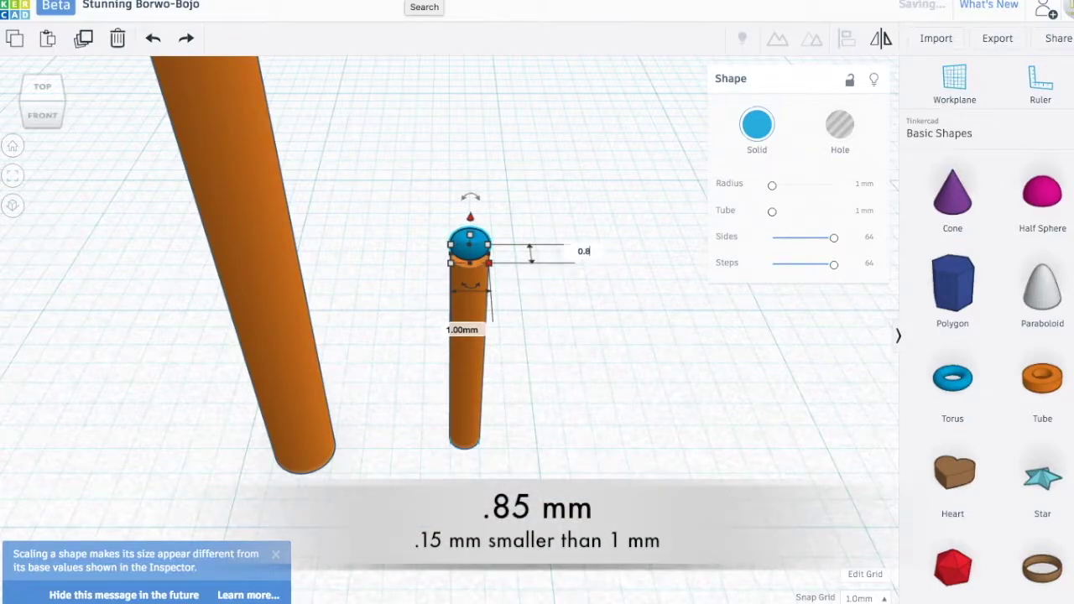
text(5)
key(Return)
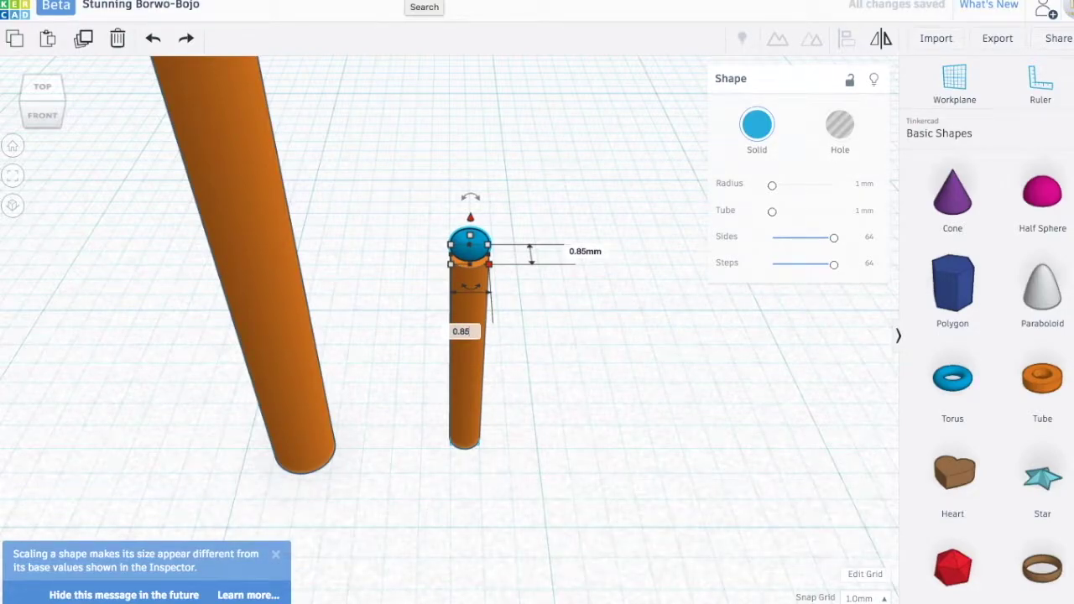
Shift the torus off the thin cylinder, select both shapes, and align their centres in both horizontal directions.
click(44, 115)
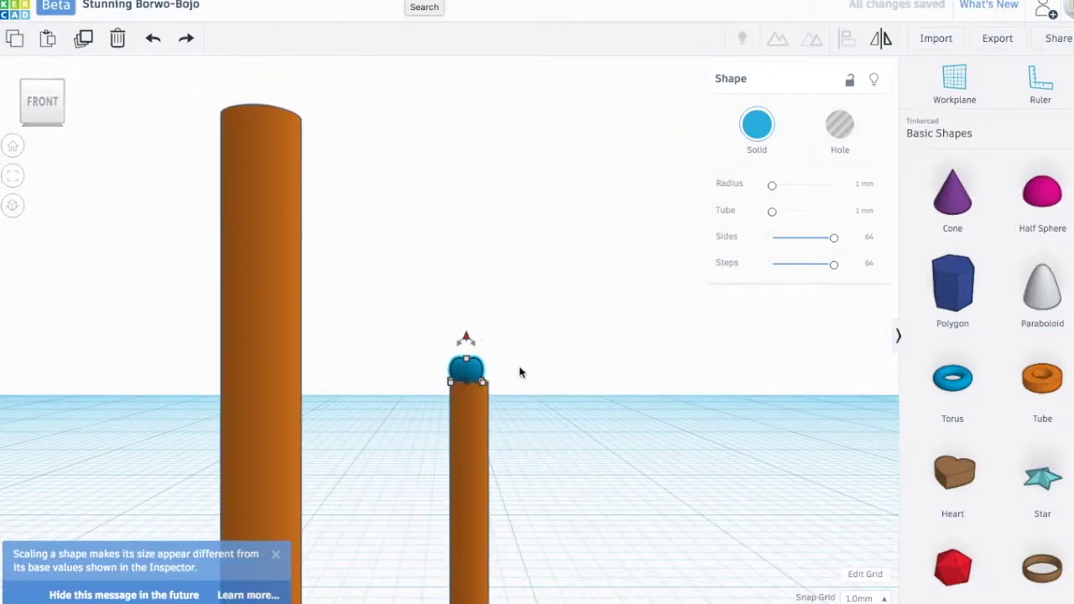
drag(472, 372, 507, 371)
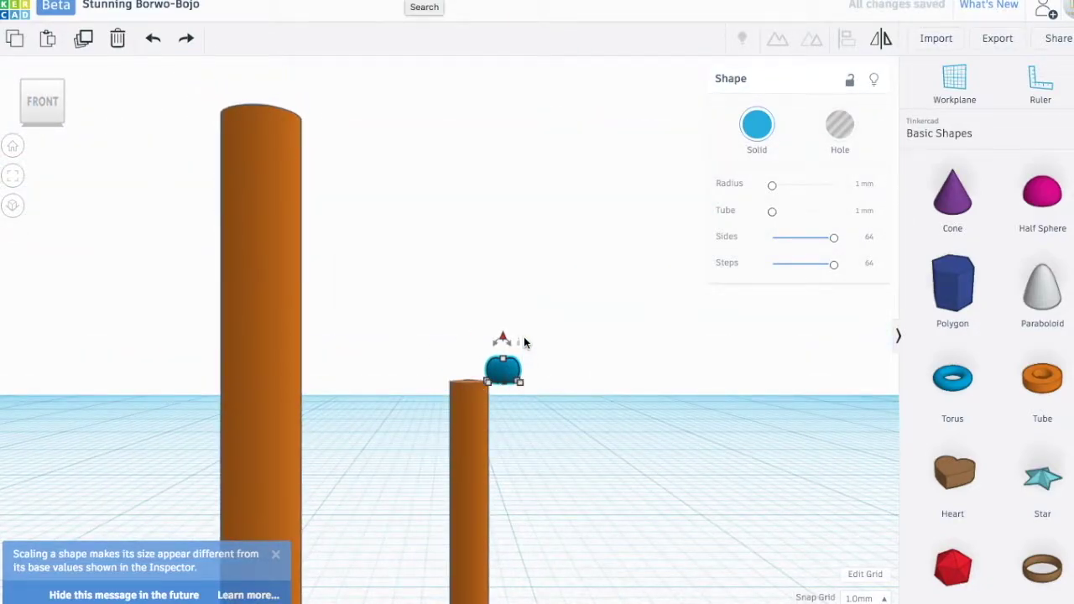
drag(417, 307, 541, 438)
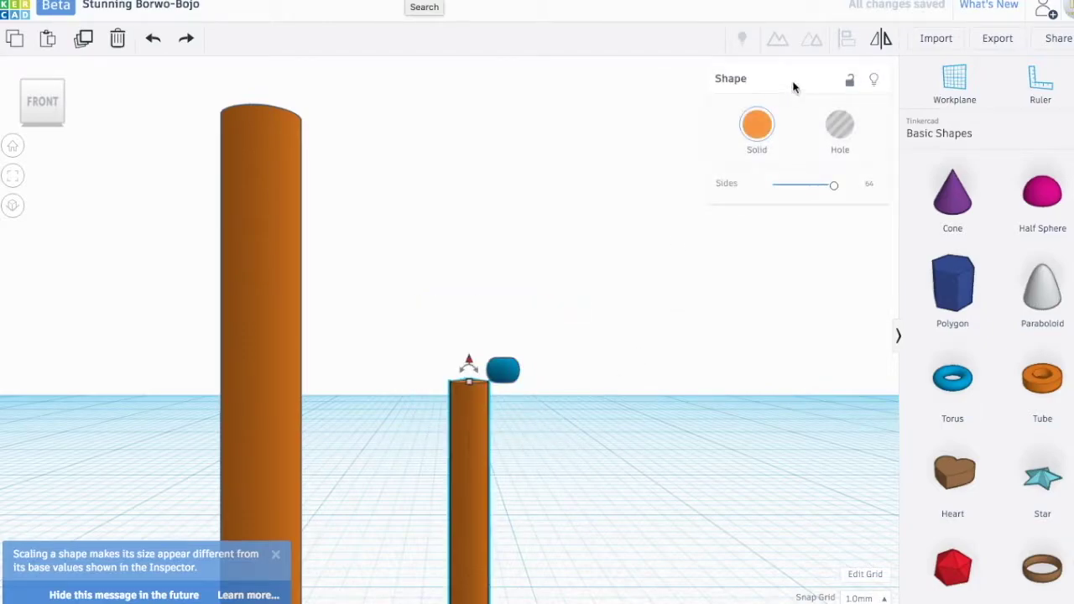
click(598, 325)
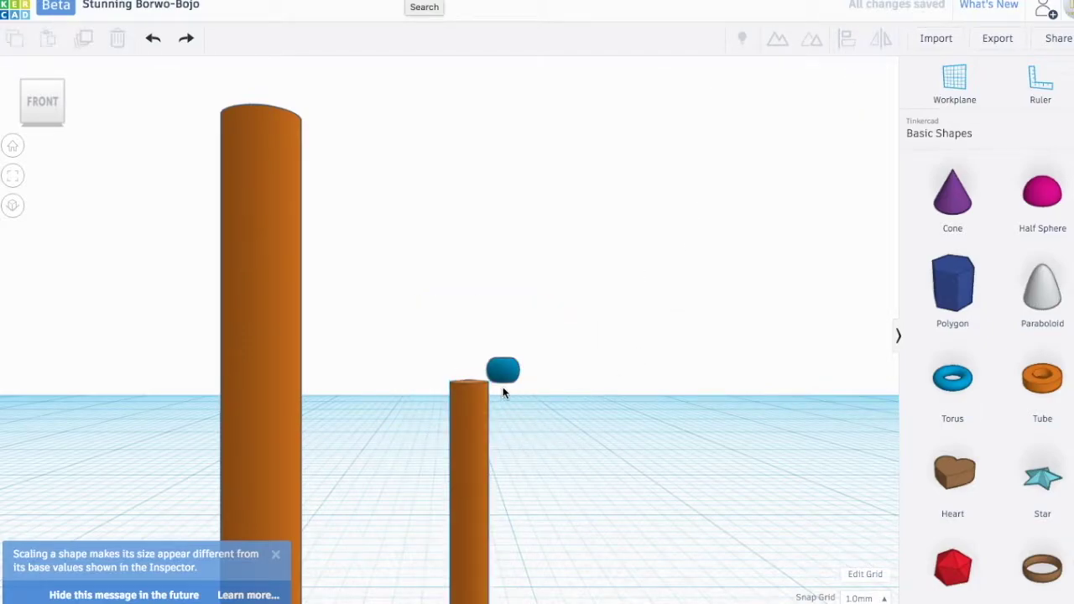
click(505, 378)
shift+click(467, 394)
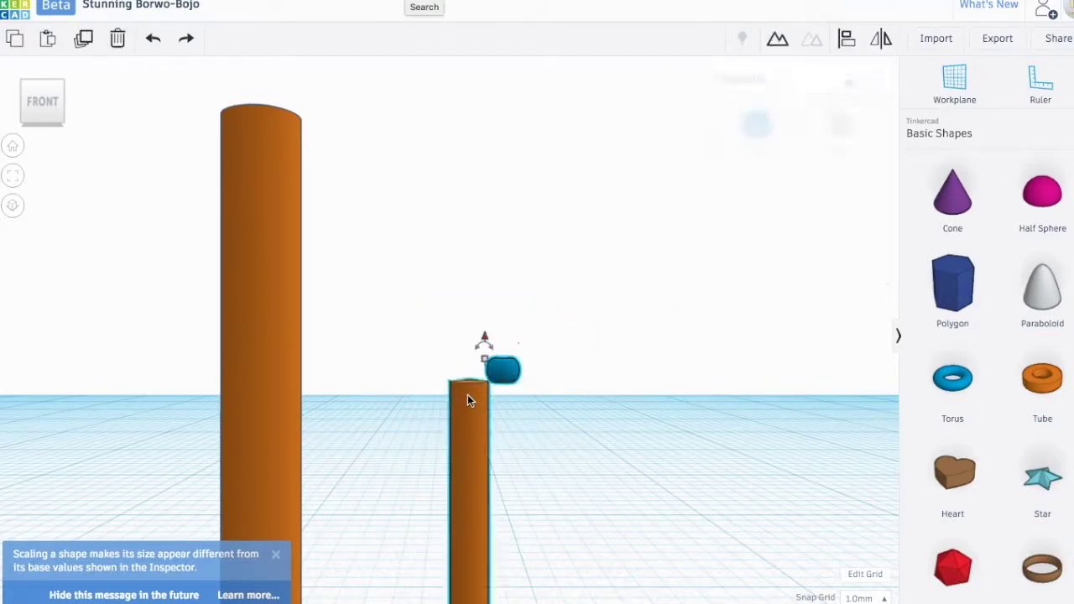
shift+click(508, 377)
drag(406, 321, 554, 476)
click(845, 39)
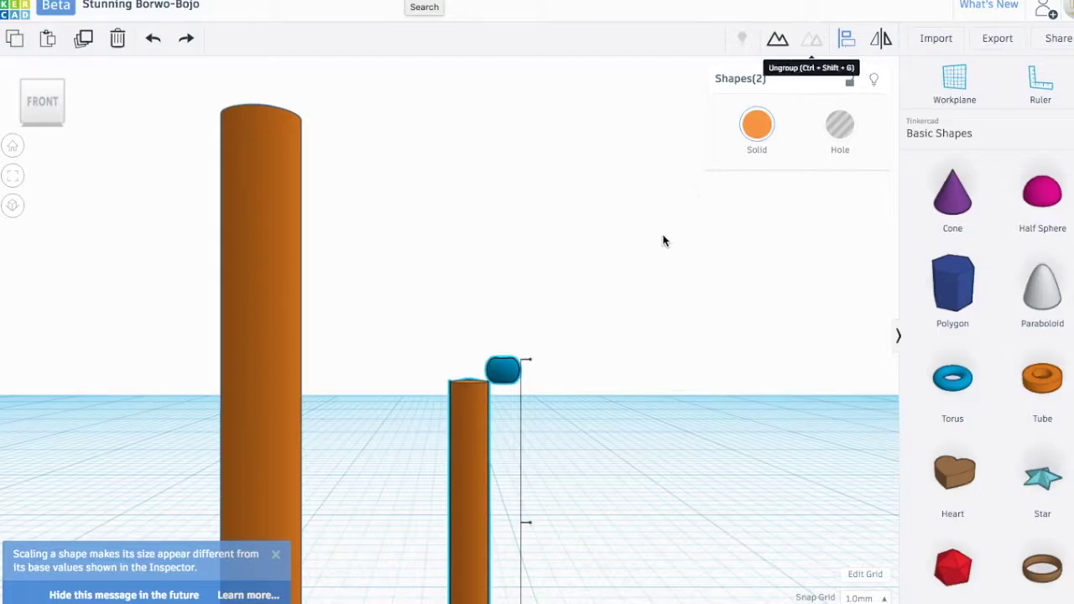
click(45, 79)
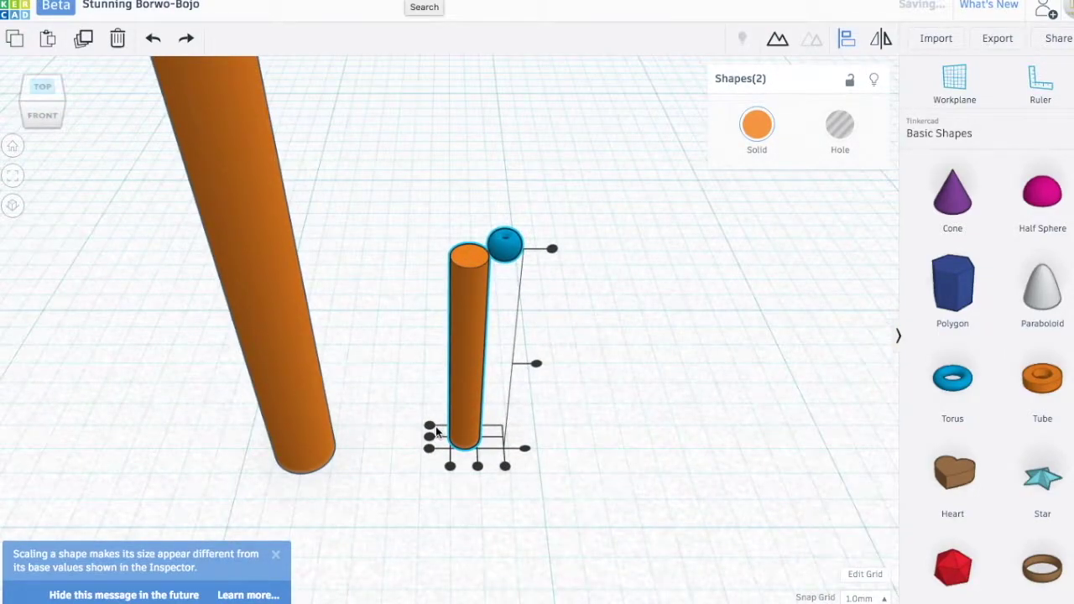
click(429, 437)
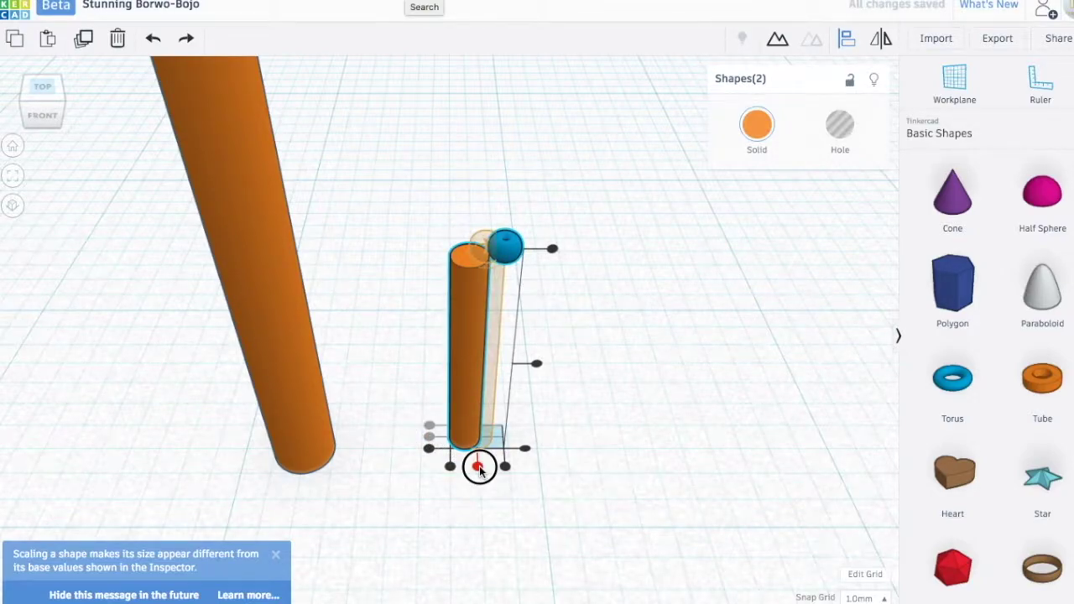
click(478, 467)
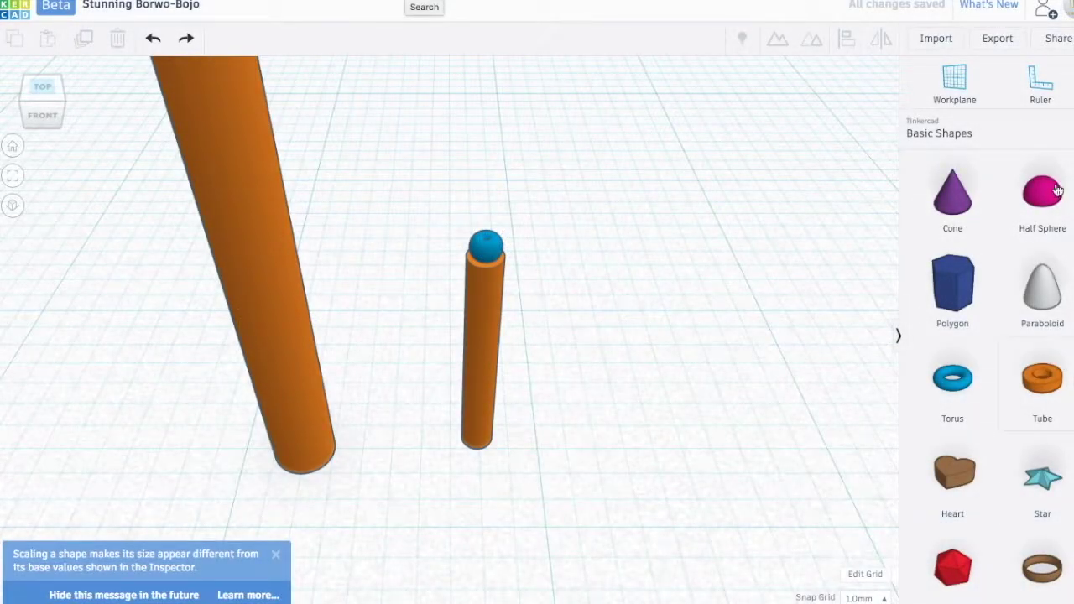
Add a half sphere and size it to a 1 mm by 1 mm base and 2 mm height.
drag(1058, 191, 735, 323)
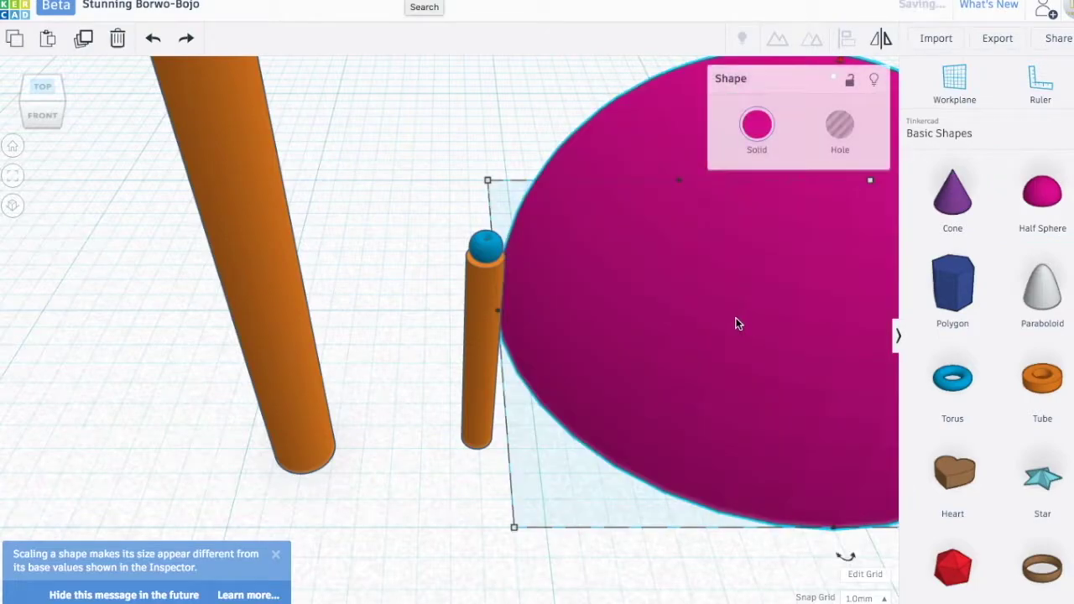
click(513, 527)
key(Return)
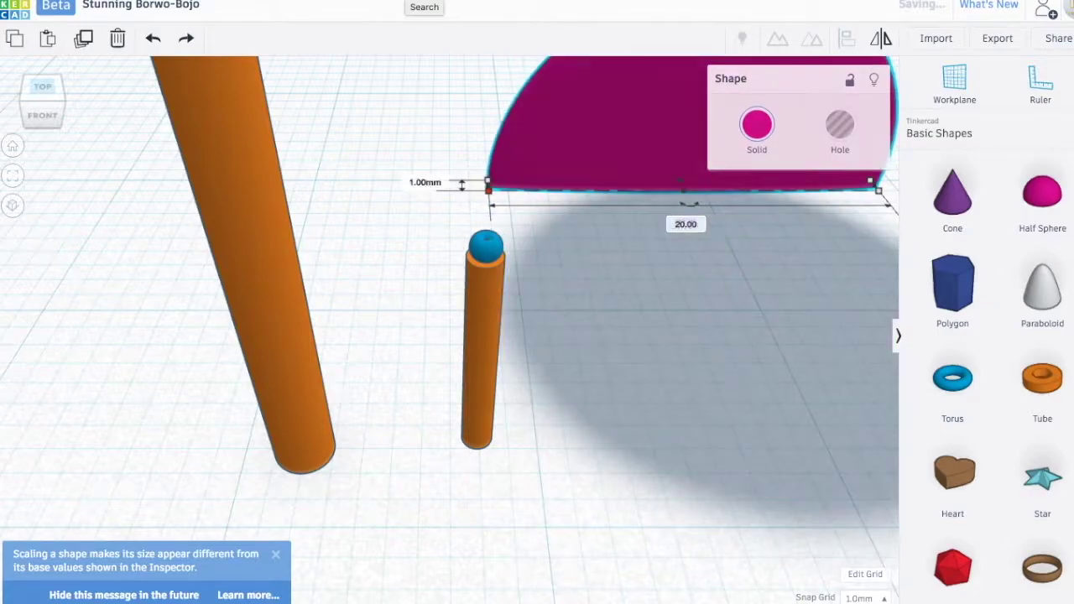
key(Return)
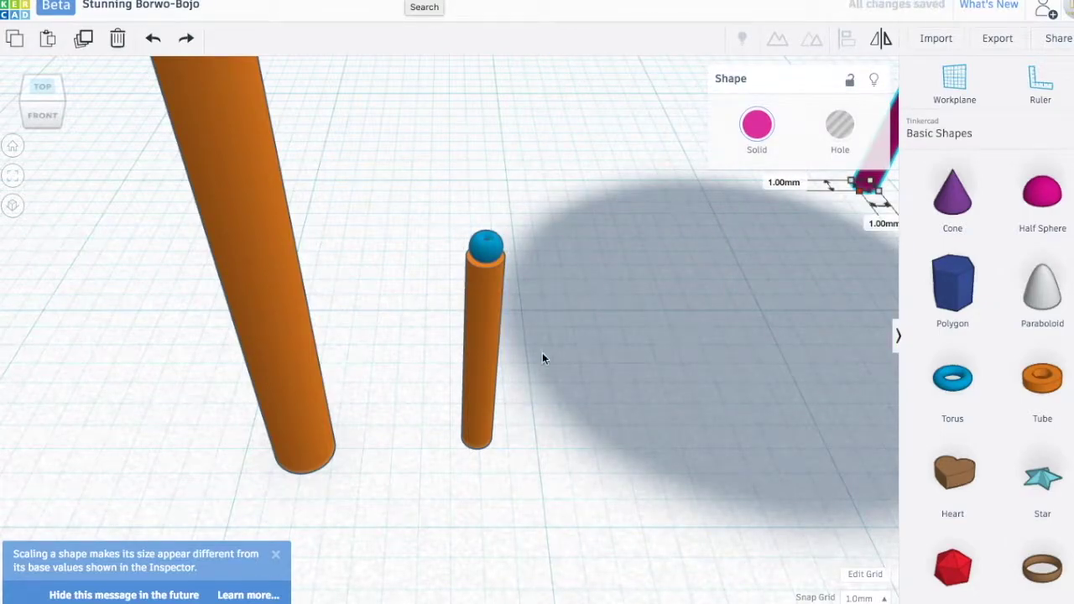
scroll(764, 218, down, 3)
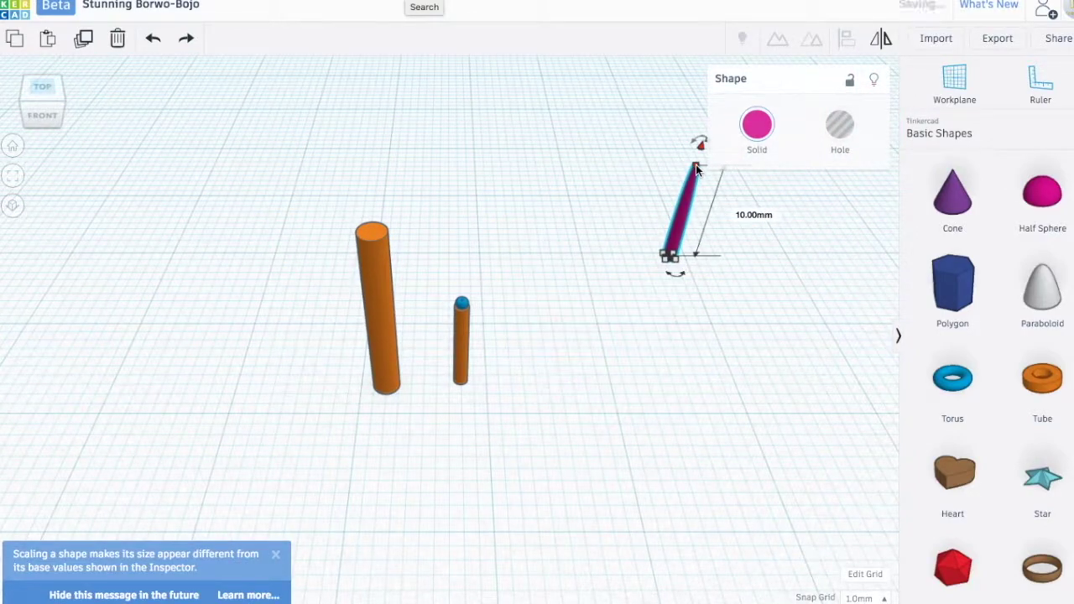
text(2)
key(Return)
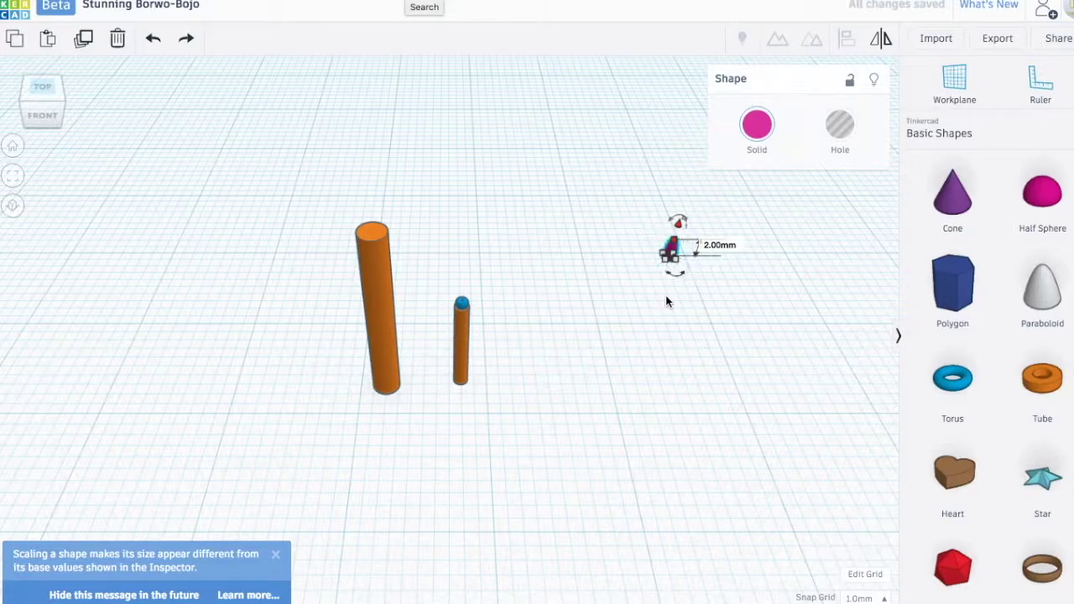
Move the half sphere beside the thin cylinder, raise it 9 mm, and nudge it past the cylinder's other side.
click(665, 295)
drag(671, 252, 485, 357)
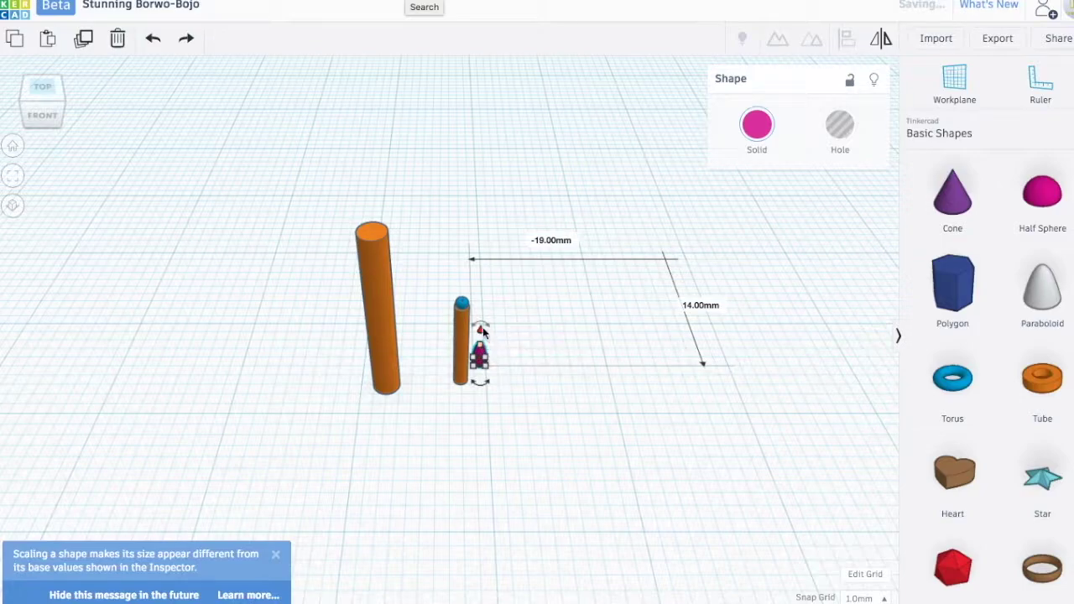
drag(482, 317, 484, 245)
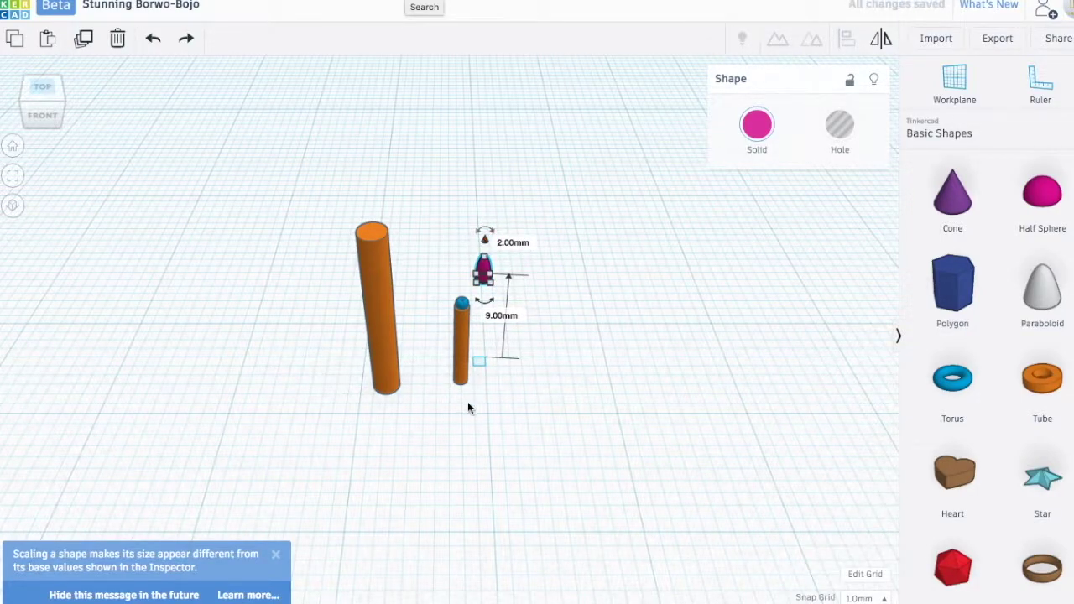
click(42, 118)
key(Left)
key(Left)
key(Left)
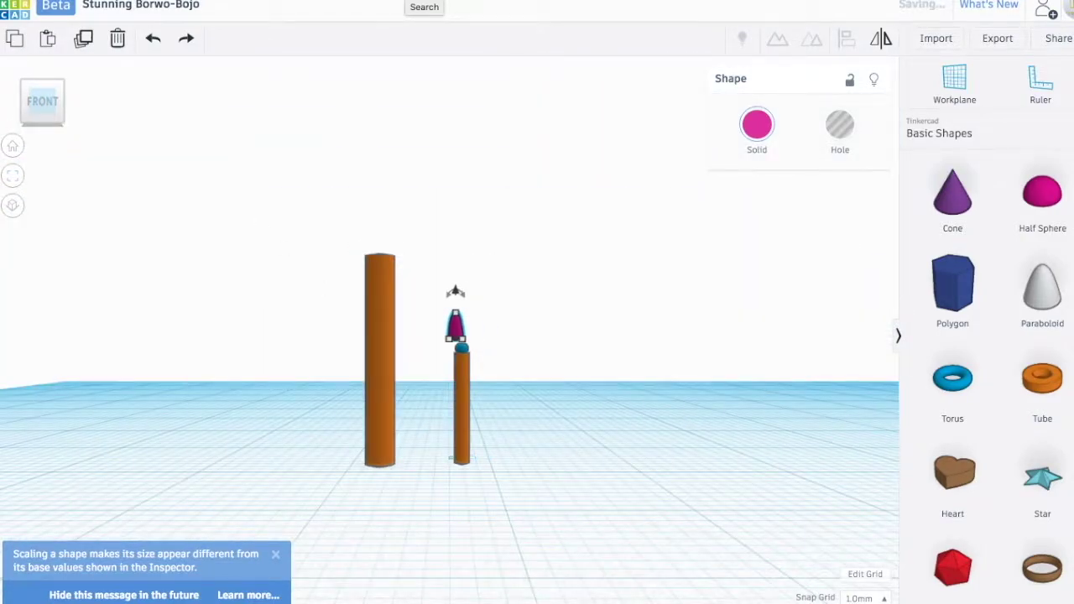
Select the thin cylinder, torus and half sphere, and align their centres in both horizontal directions.
click(449, 322)
drag(422, 278, 509, 408)
shift+click(440, 332)
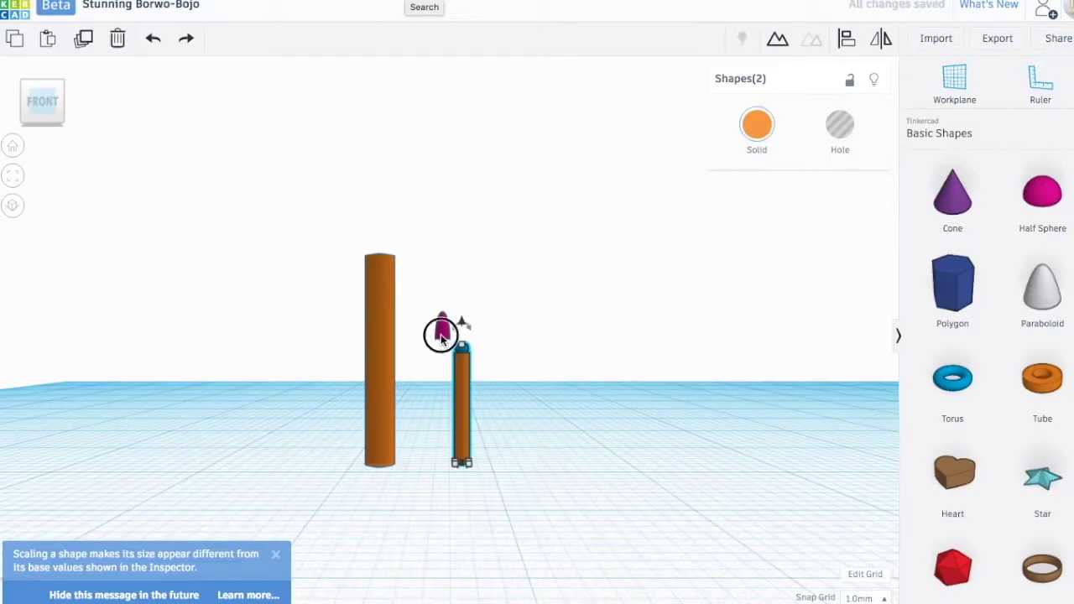
click(846, 39)
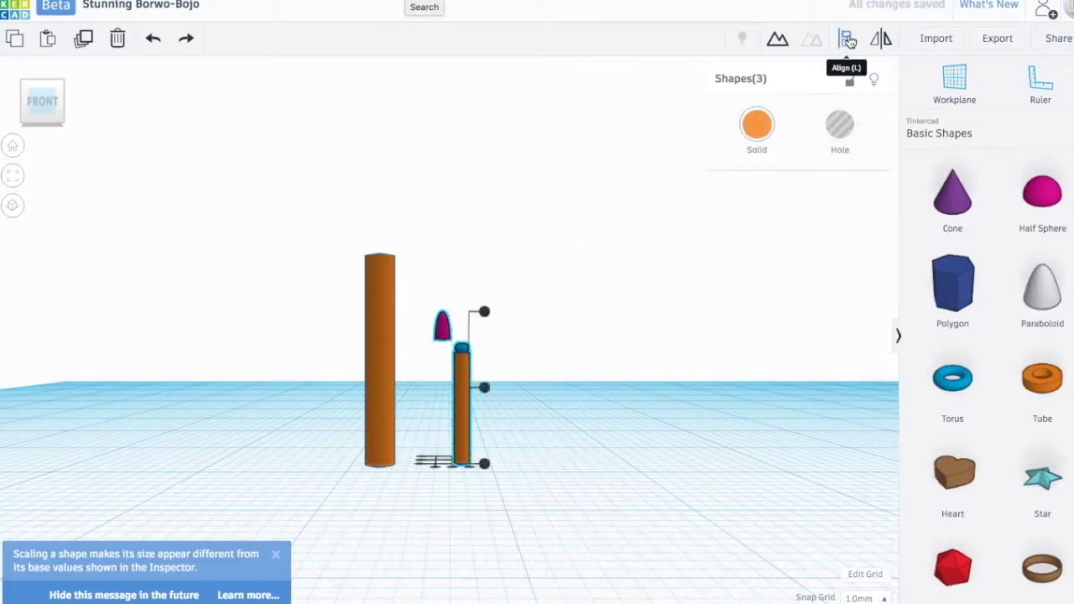
click(41, 84)
click(419, 377)
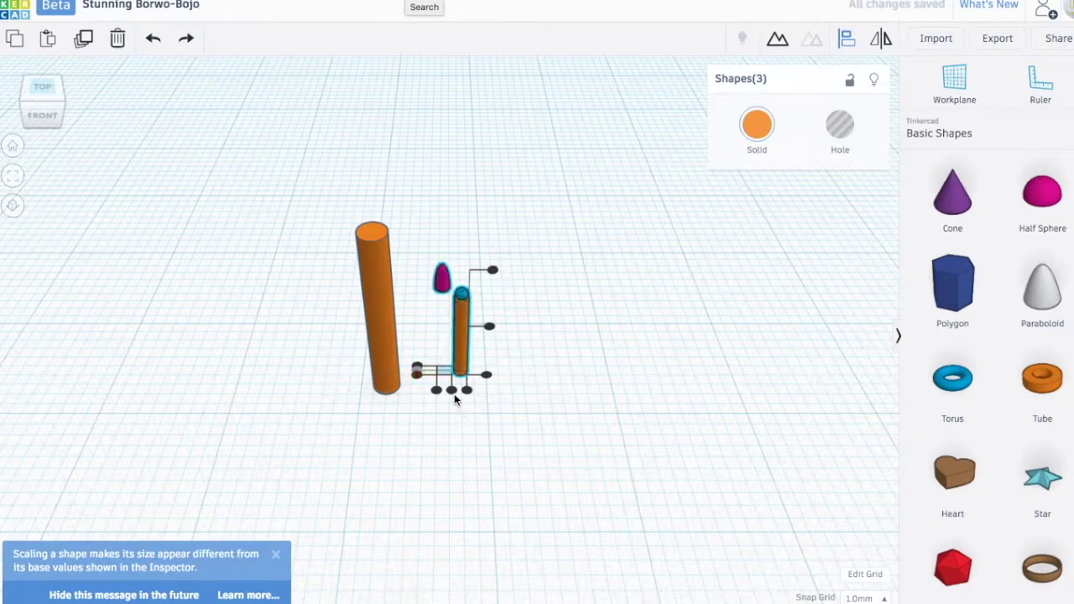
click(451, 391)
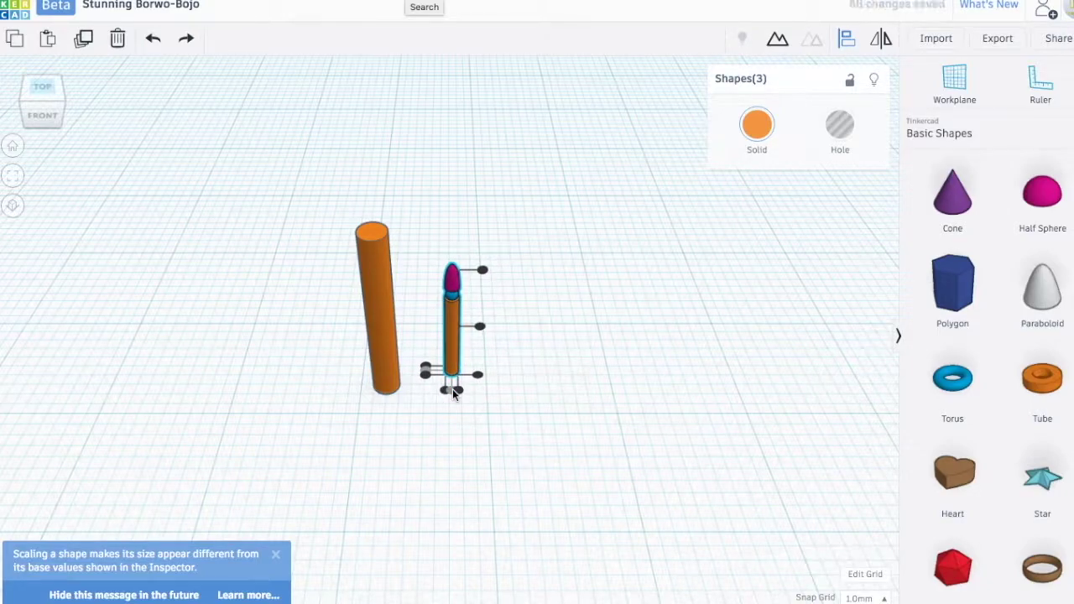
click(585, 329)
Lower the half sphere by 0.50 mm to an elevation of 8.50 mm so it overlaps the torus.
click(44, 115)
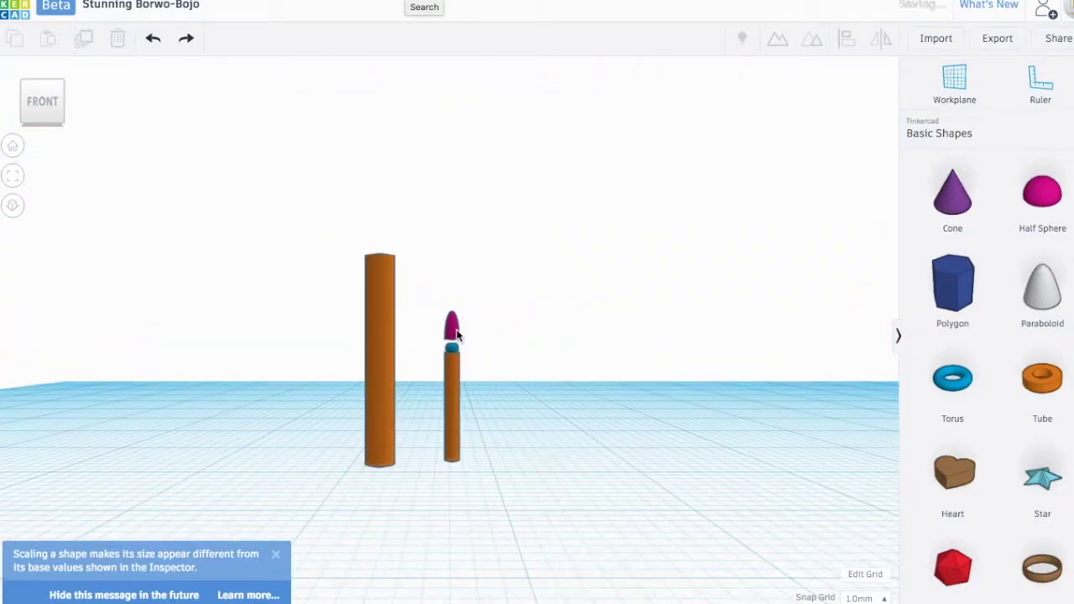
click(456, 335)
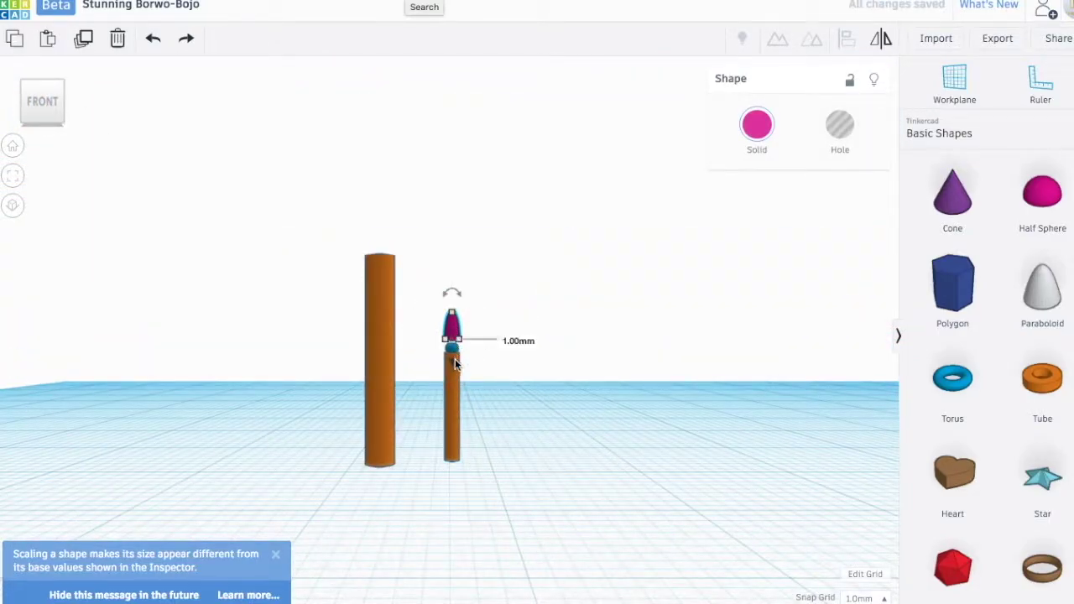
drag(453, 367, 454, 372)
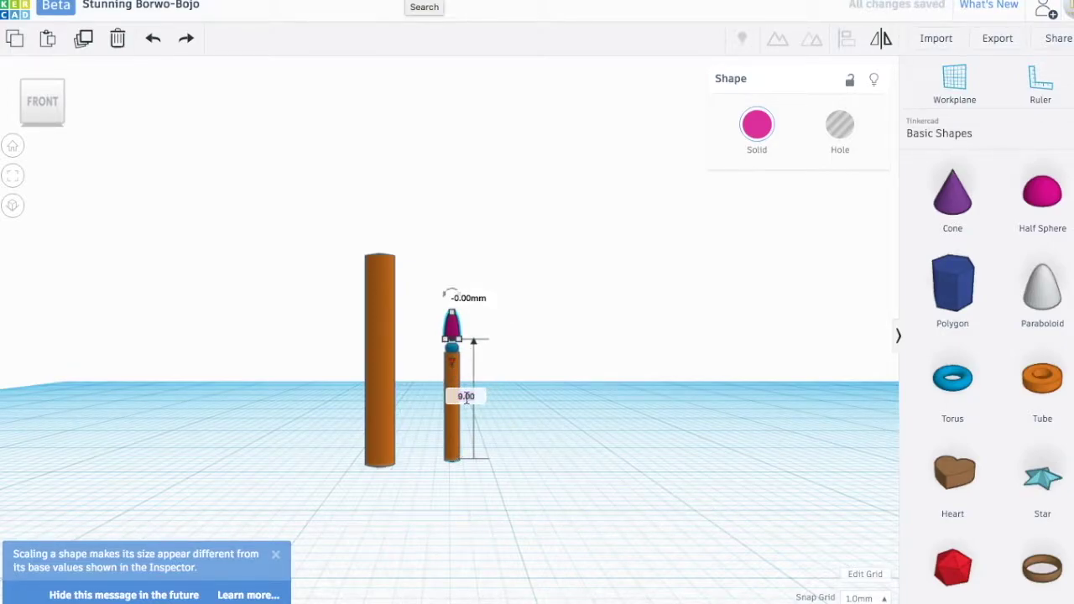
text(.50mm)
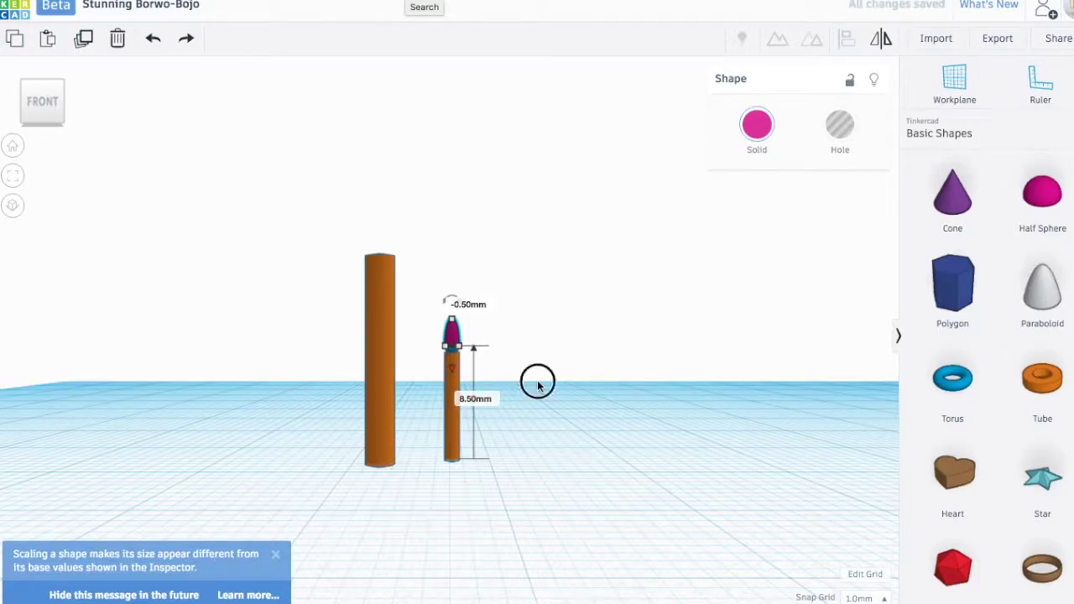
click(538, 383)
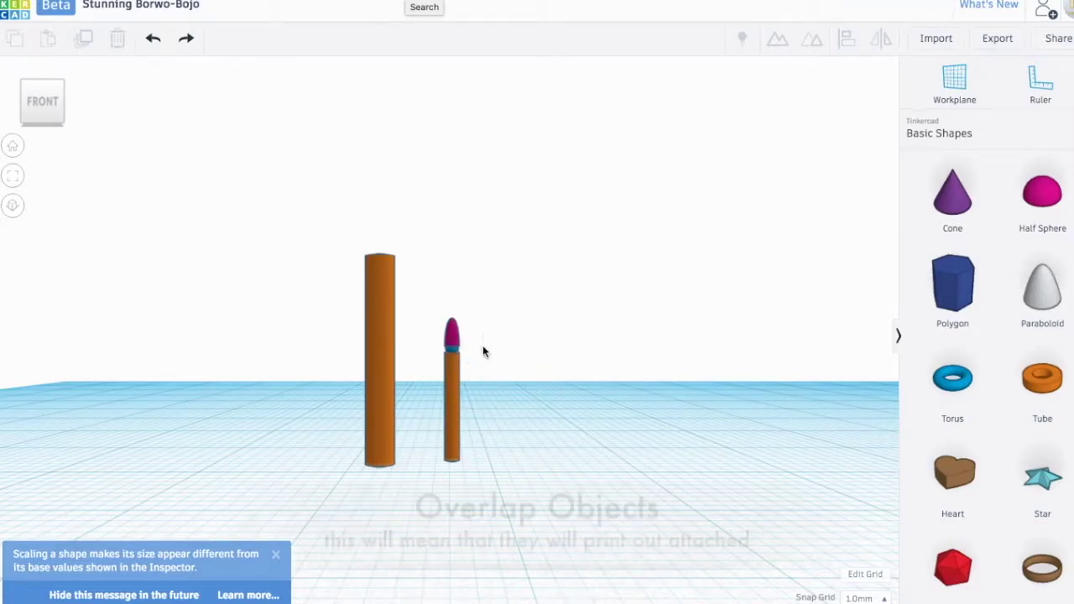
Group the thin cylinder, torus and half sphere into a single post.
drag(442, 290, 436, 378)
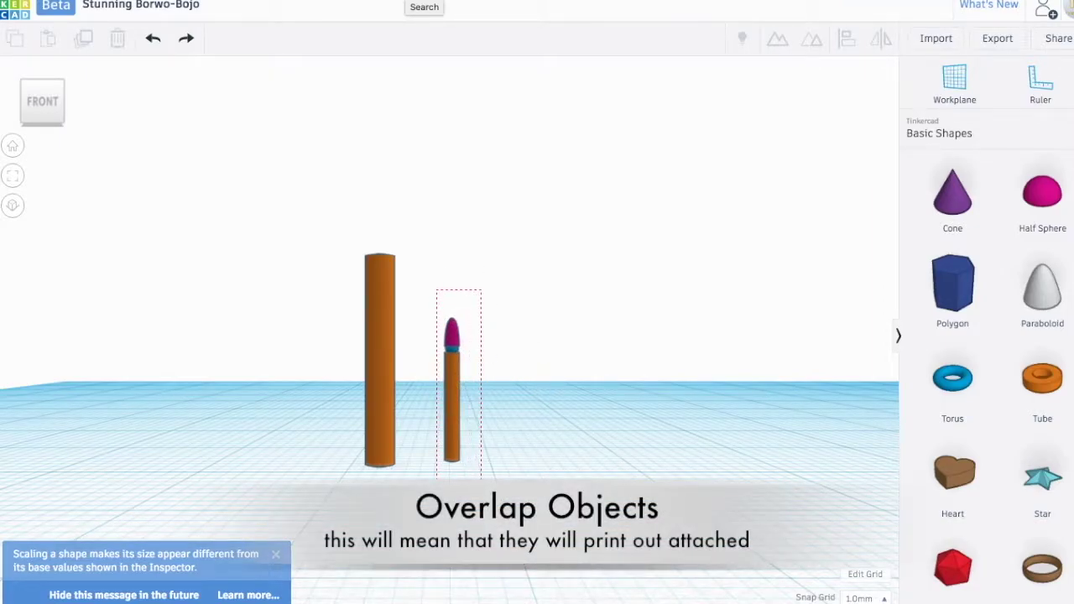
drag(480, 476, 481, 477)
click(775, 37)
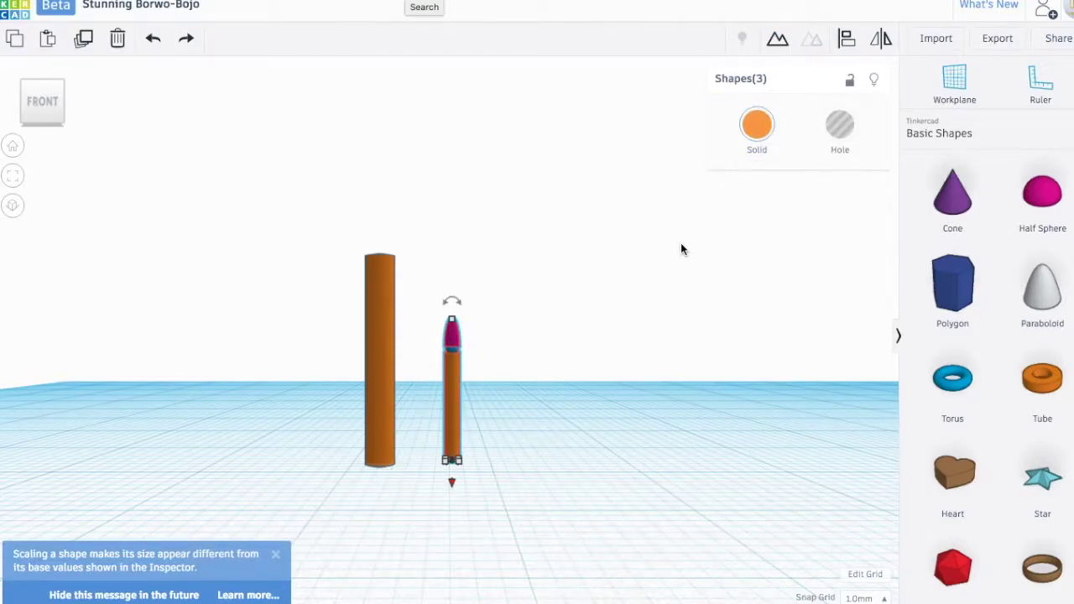
click(577, 342)
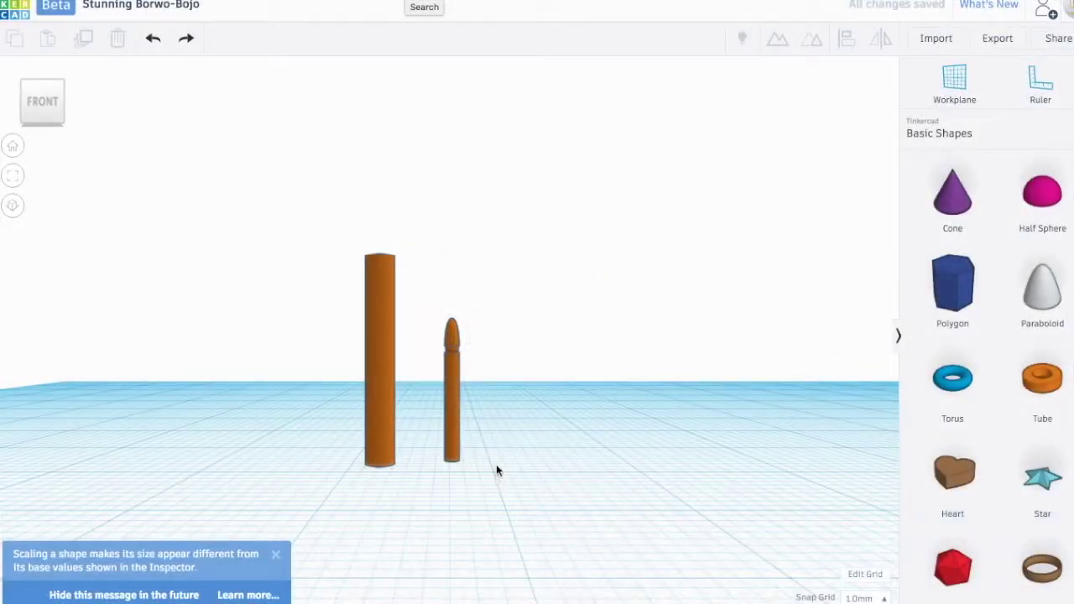
Rotate the grouped post by about -91° so it lies sideways, and raise it to the thick cylinder's mid-height.
click(447, 387)
drag(450, 302, 565, 390)
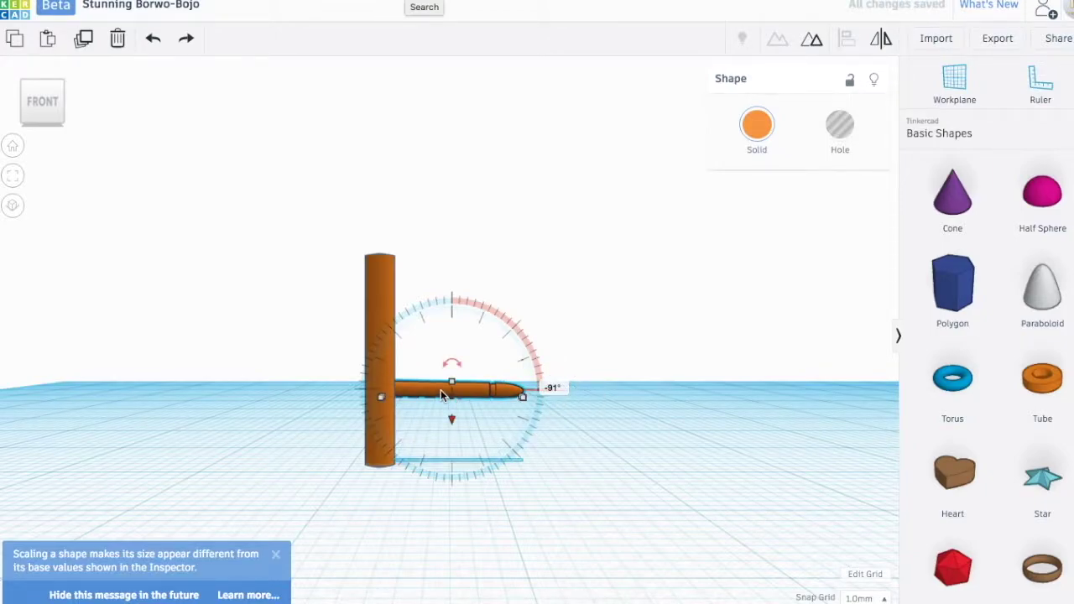
mouse_move(450, 386)
mouse_down()
mouse_move(458, 379)
mouse_move(460, 388)
mouse_up()
Try to align the sideways post with the thick cylinder.
drag(307, 225, 511, 532)
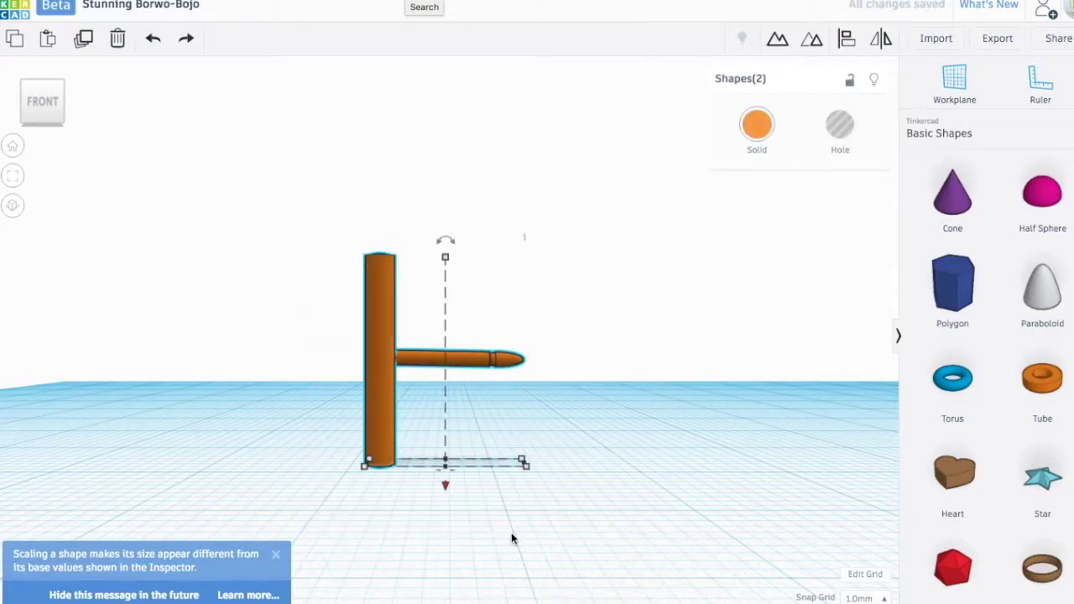
click(846, 38)
click(556, 349)
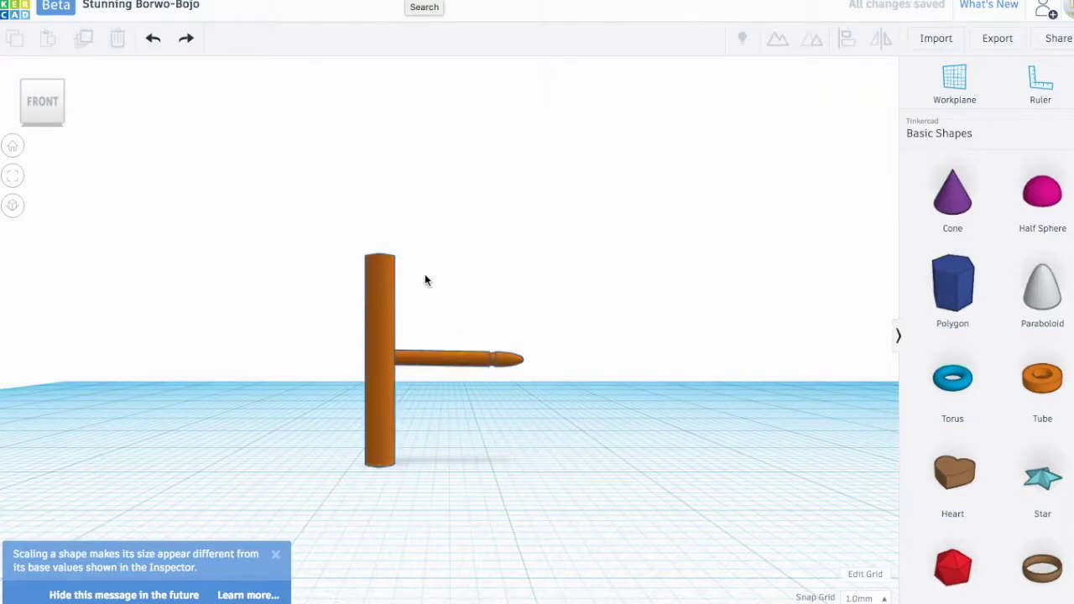
Align the sideways post and thick cylinder so they share centres in height and in depth.
drag(314, 200, 582, 485)
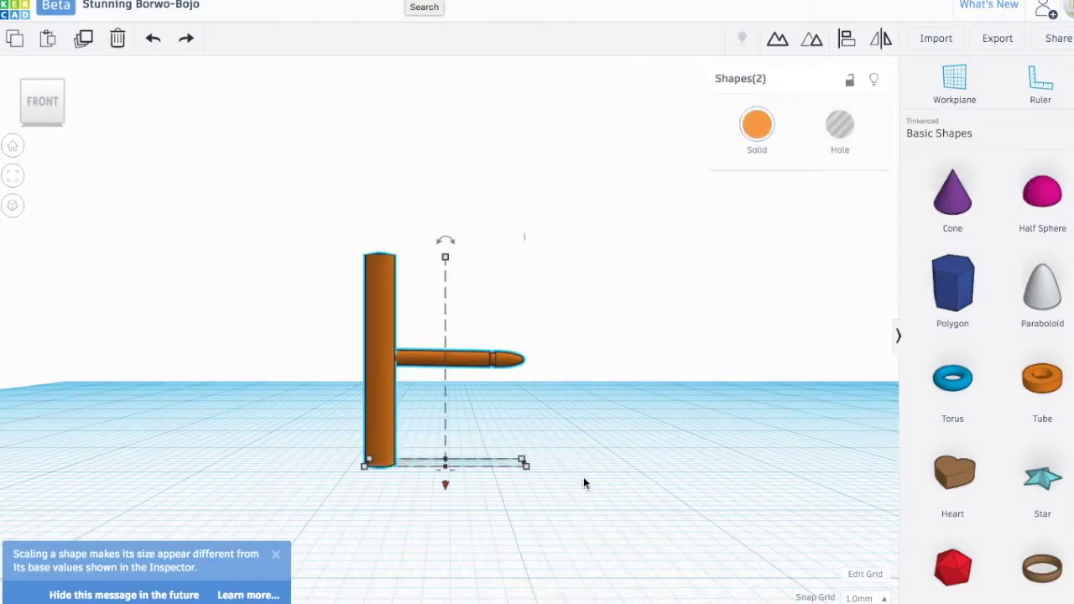
click(845, 39)
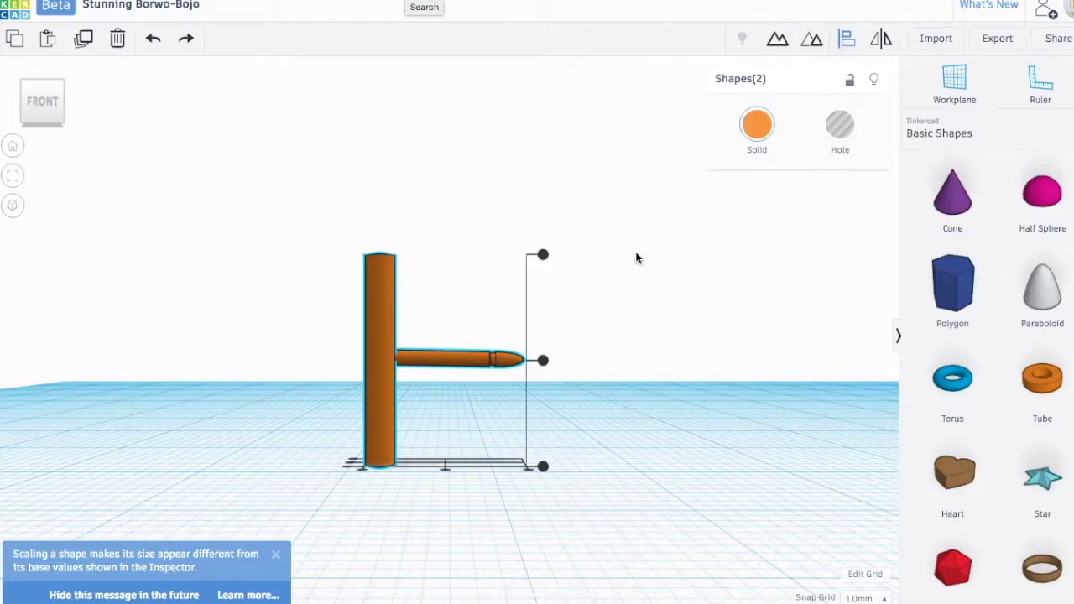
click(544, 362)
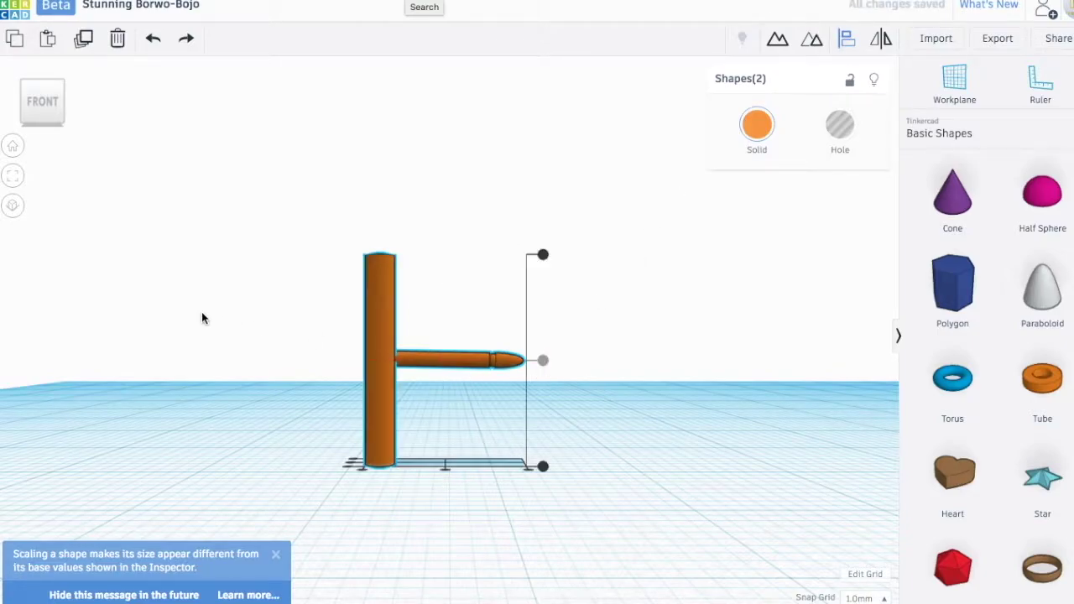
click(41, 88)
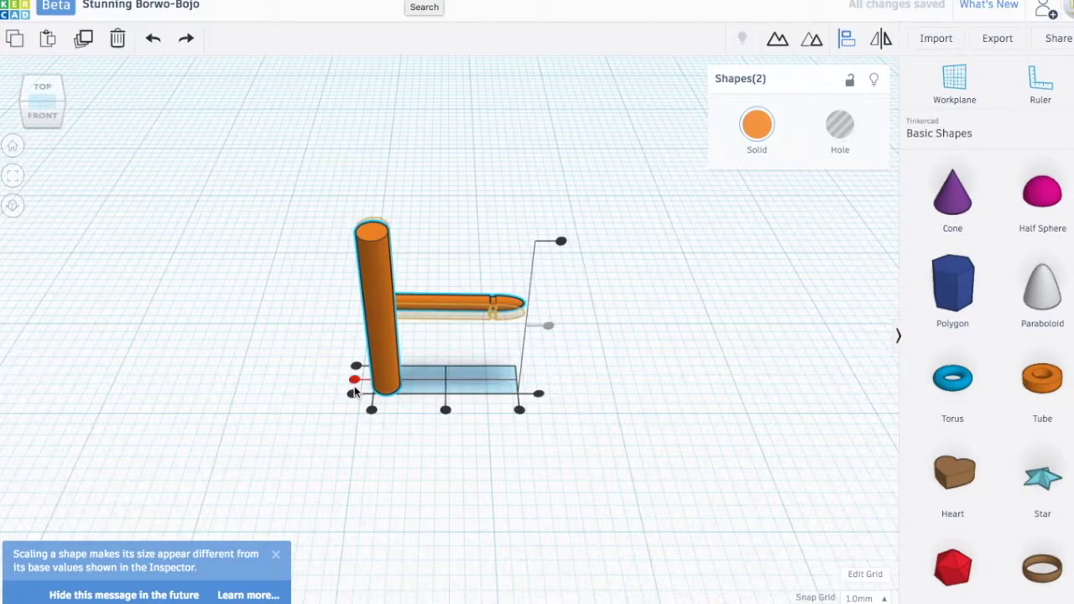
click(354, 386)
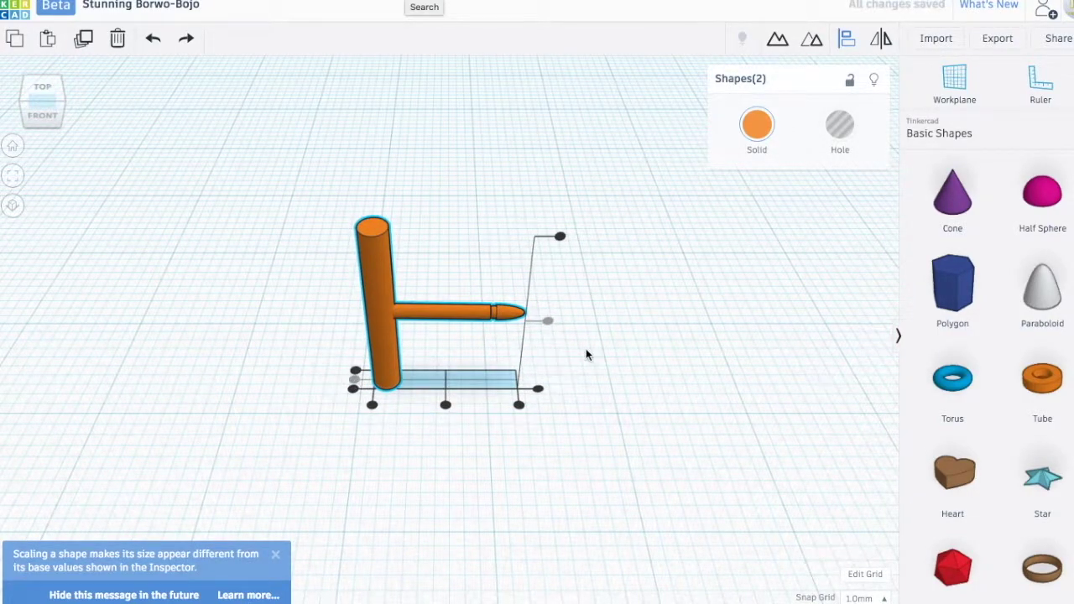
click(548, 322)
click(352, 501)
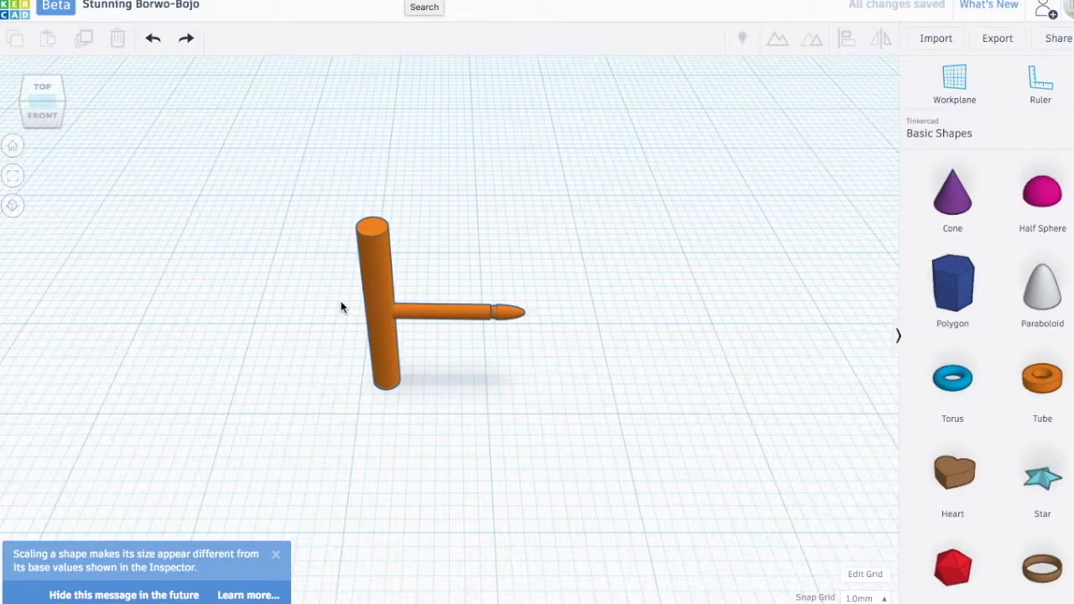
Move the post outward along its length, set the snap grid to 0.1 mm, and nudge it back slightly into the thick cylinder.
scroll(341, 307, up, 5)
scroll(340, 300, up, 2)
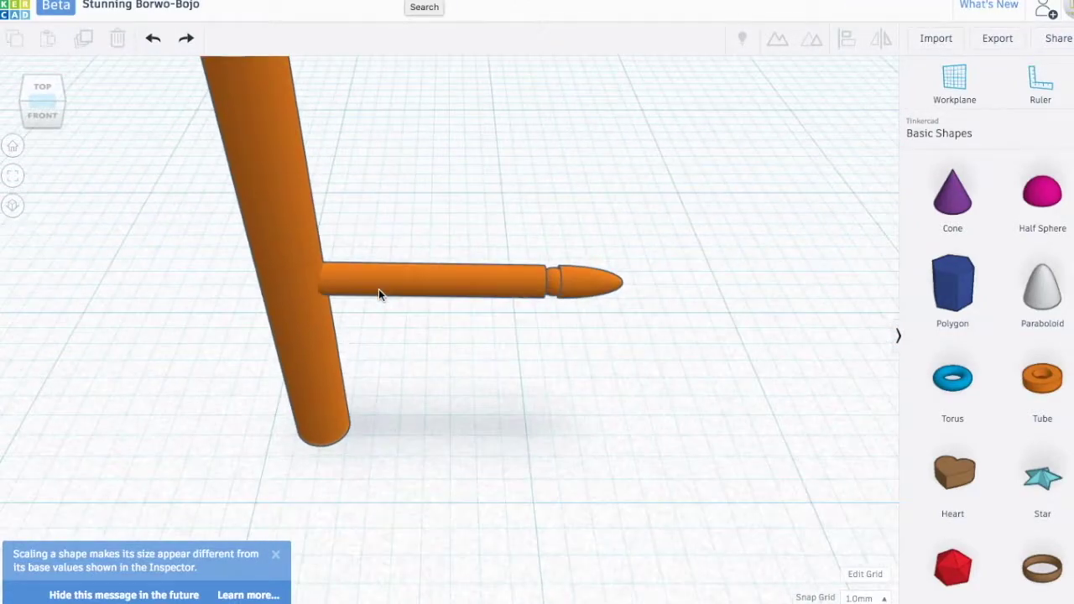
click(379, 288)
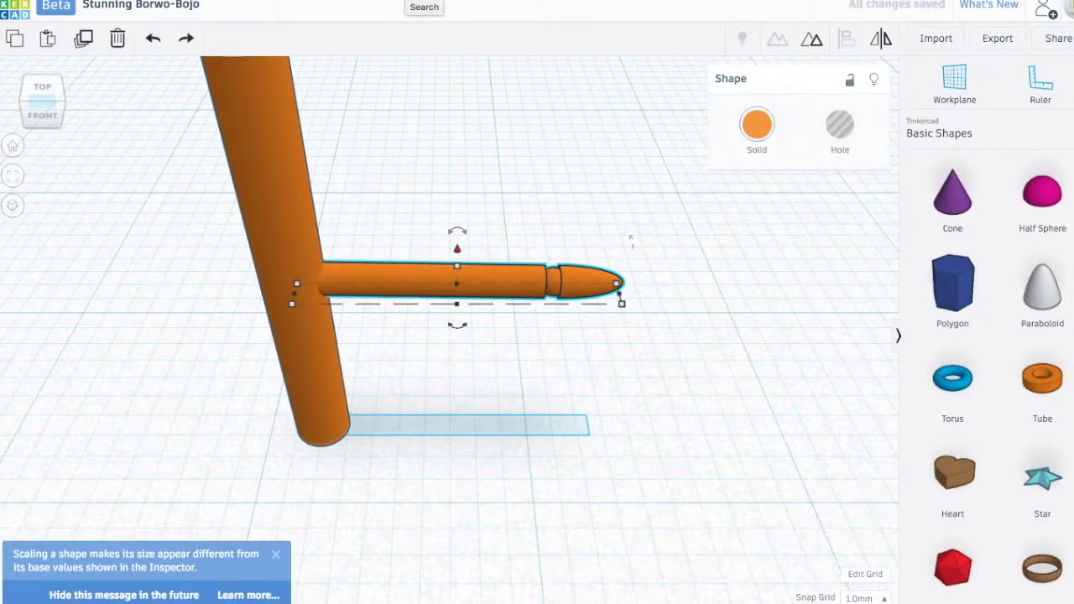
key(shift+Right)
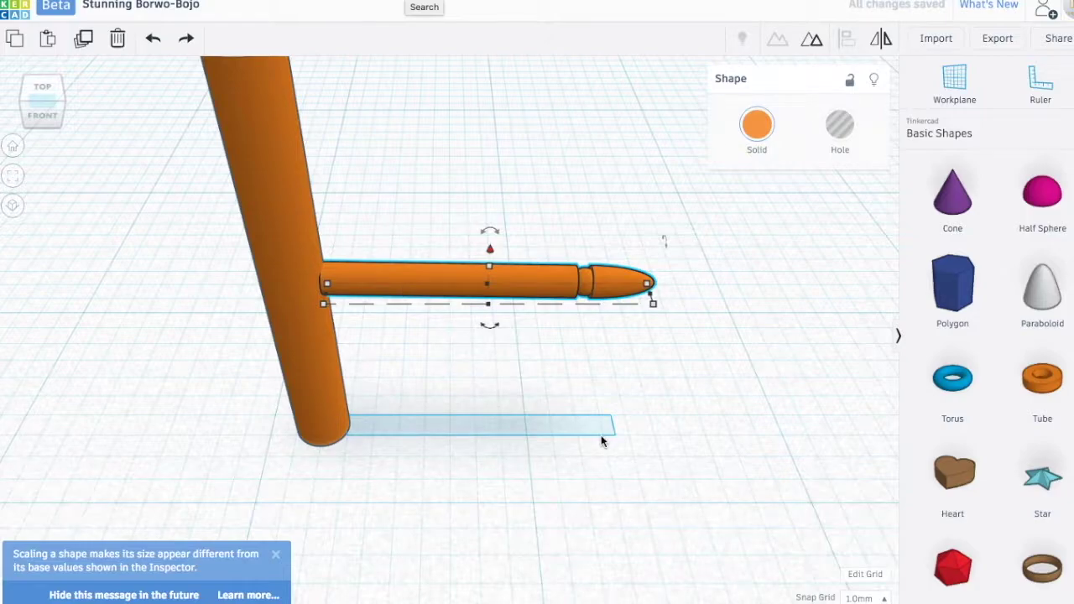
click(859, 597)
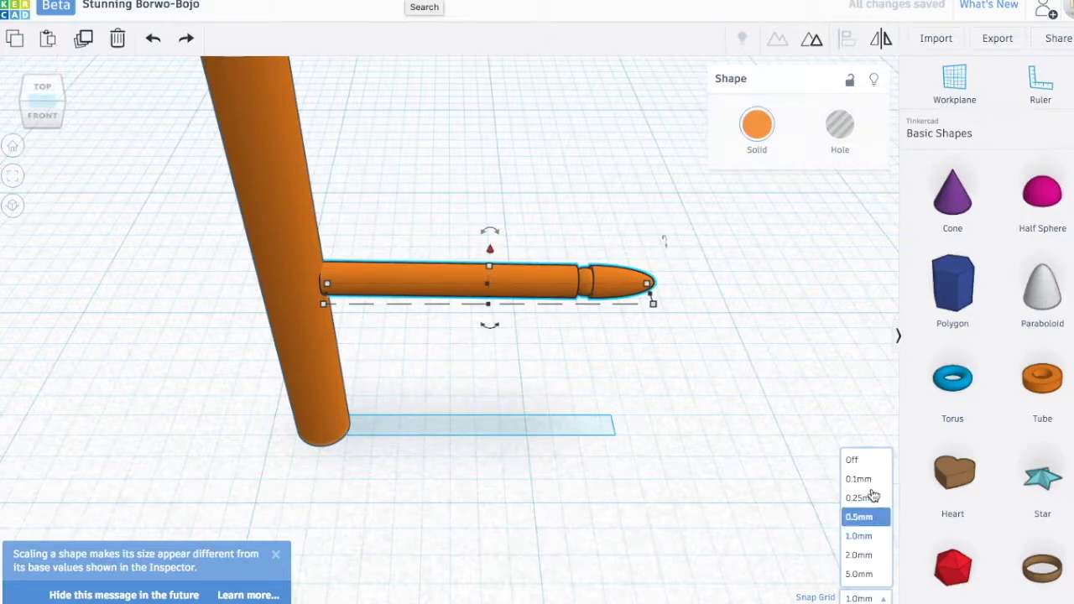
click(873, 479)
key(shift+Left)
key(shift+Left)
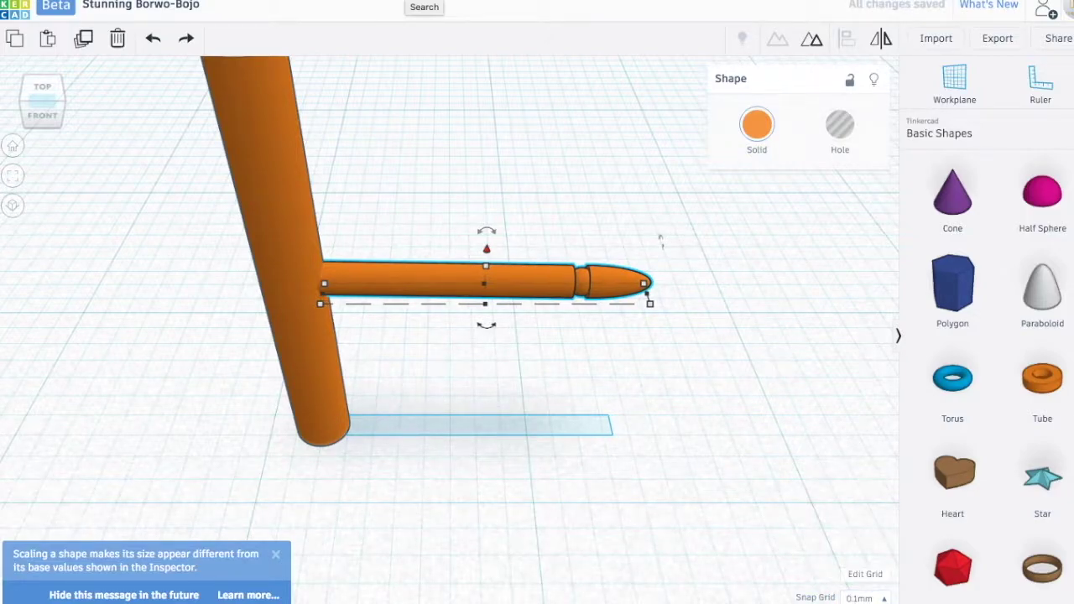
click(736, 483)
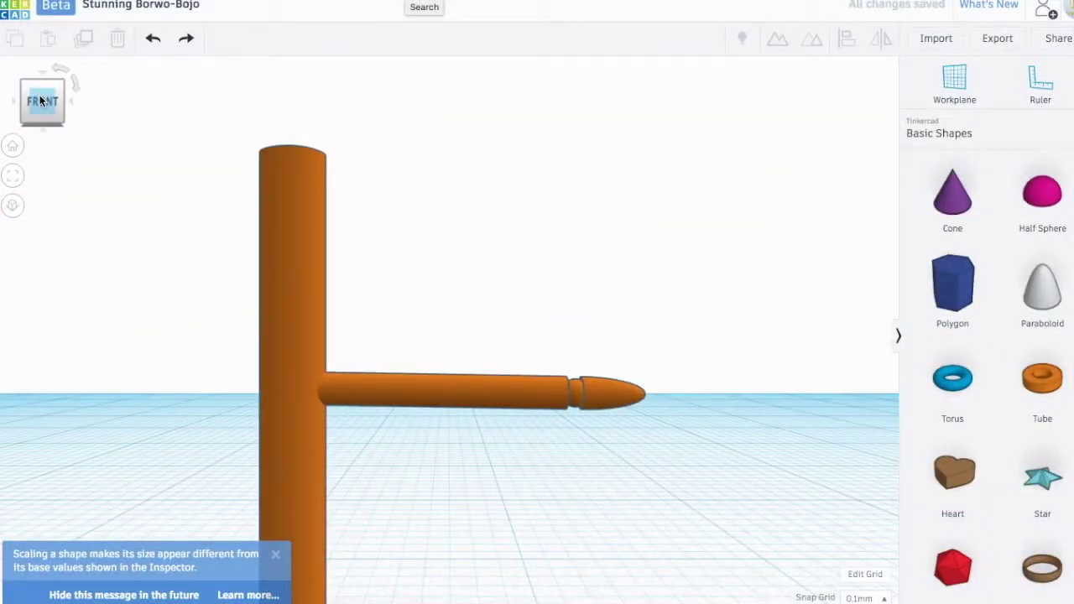
Group the post and the thick cylinder into a single stud.
click(13, 146)
drag(349, 258, 455, 379)
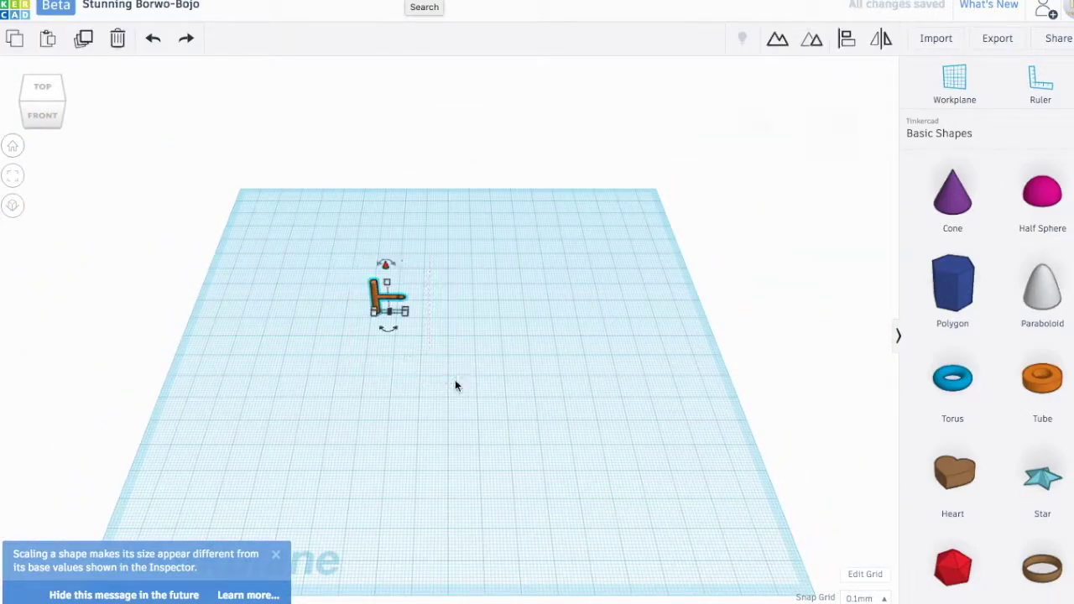
click(777, 39)
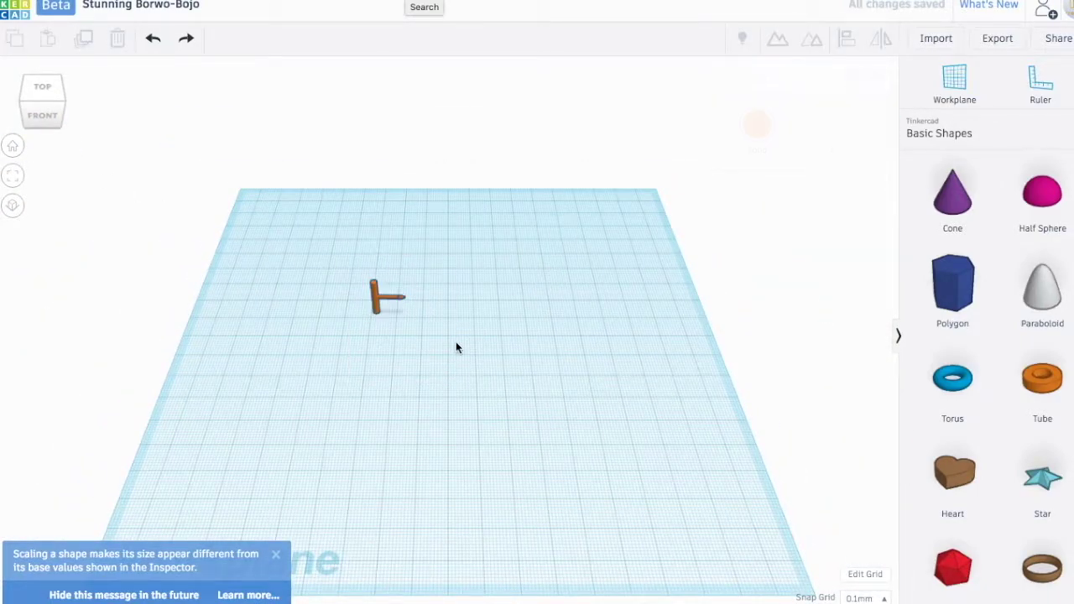
Rotate the grouped stud so the thick cylinder and post both lie flat, and lower it onto the workplane.
scroll(456, 342, up, 5)
scroll(360, 250, down, 2)
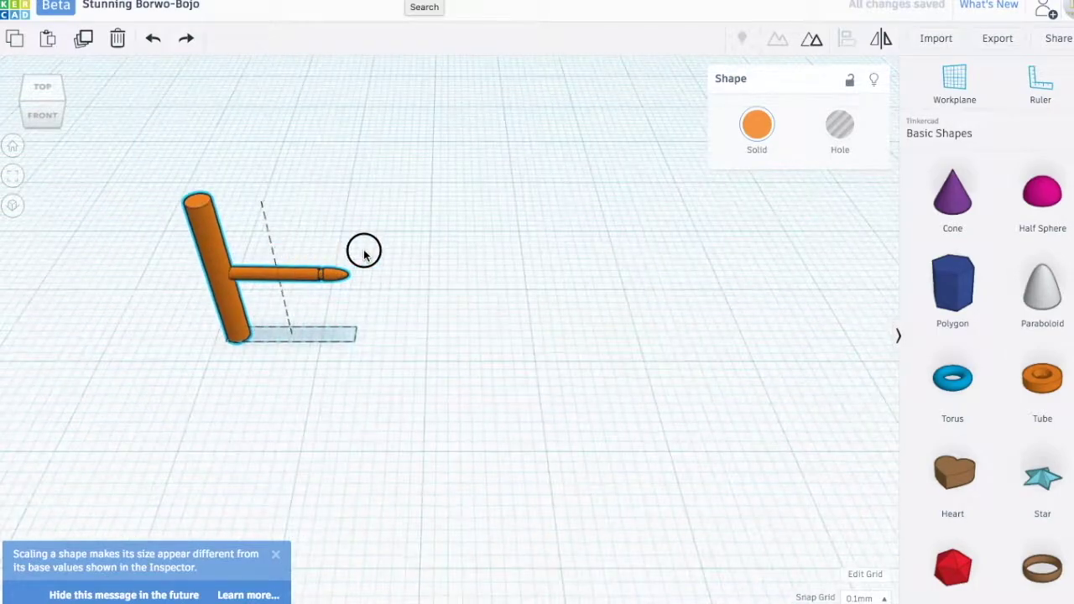
click(398, 248)
click(270, 265)
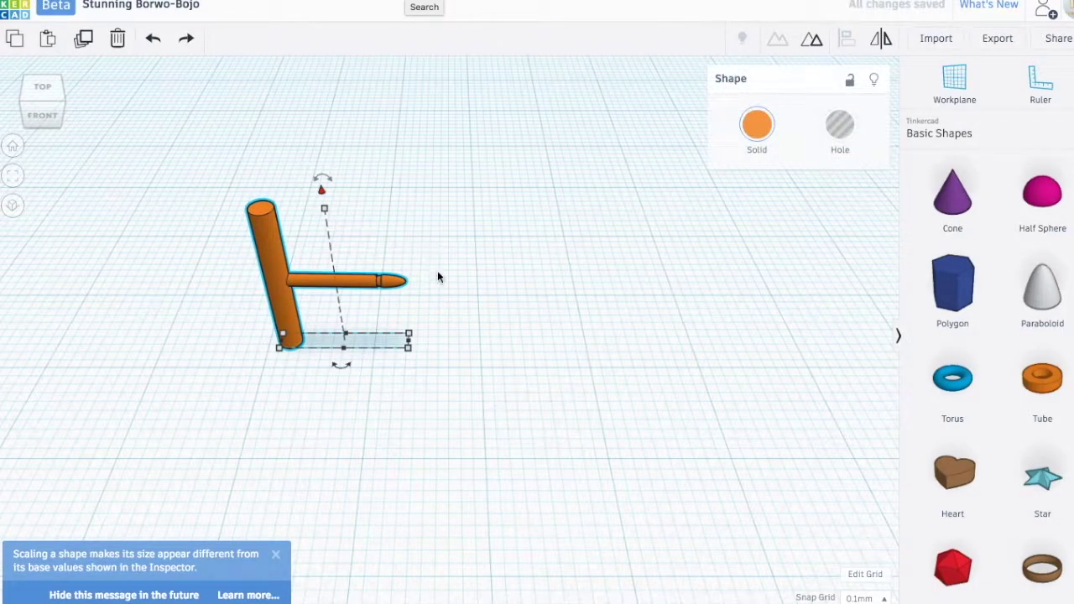
click(63, 105)
drag(372, 143, 480, 199)
drag(422, 239, 424, 295)
click(576, 307)
click(419, 287)
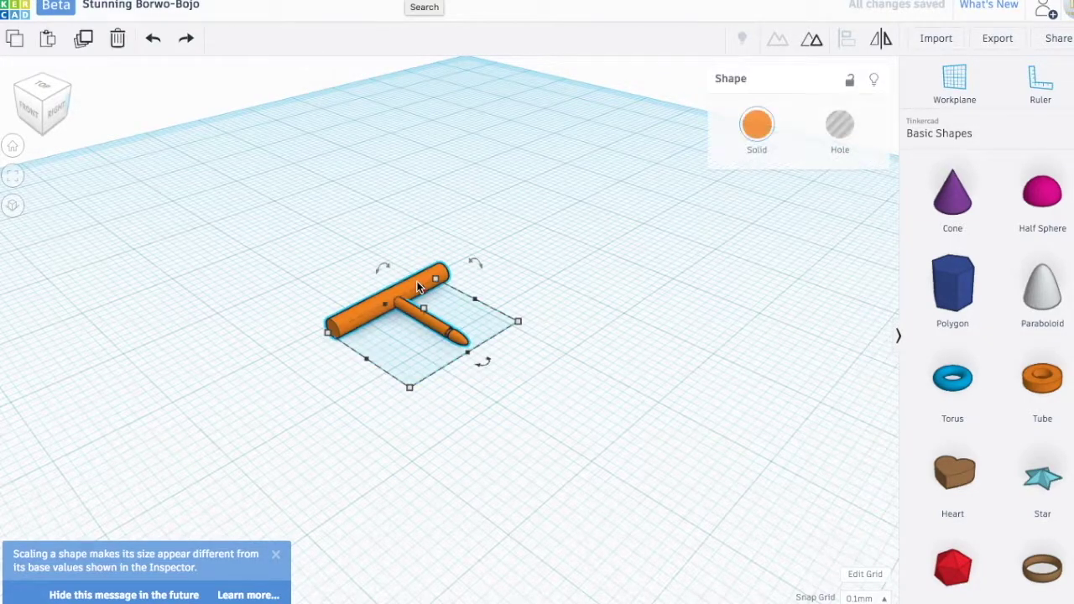
Duplicate the flat stud and place the copy parallel beside the original.
alt+drag(416, 283, 367, 354)
click(590, 192)
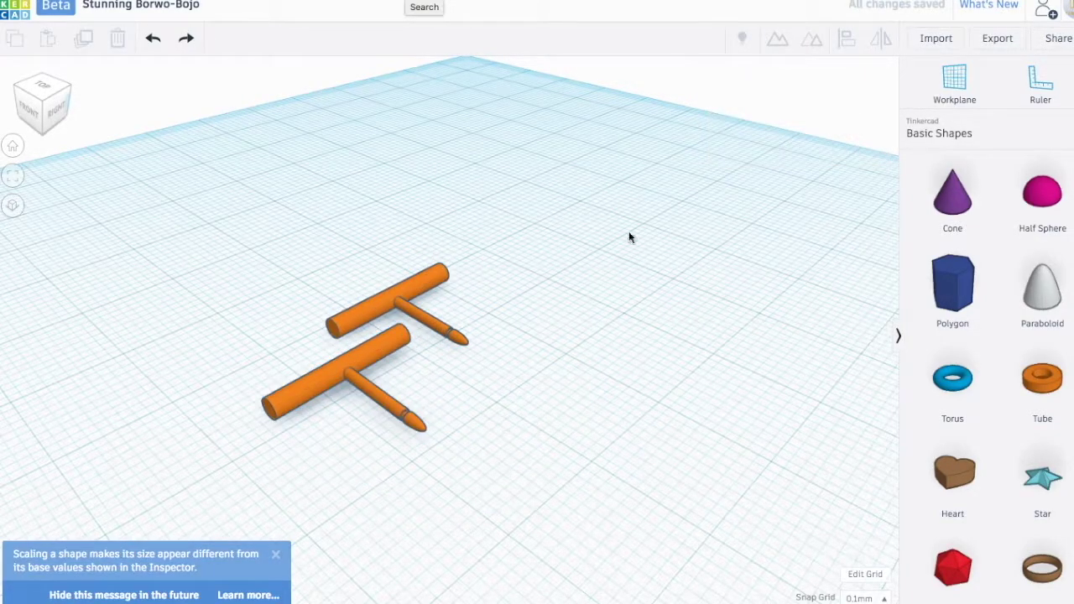
Examine the pair of studs in orthographic, home and close-up views.
click(12, 206)
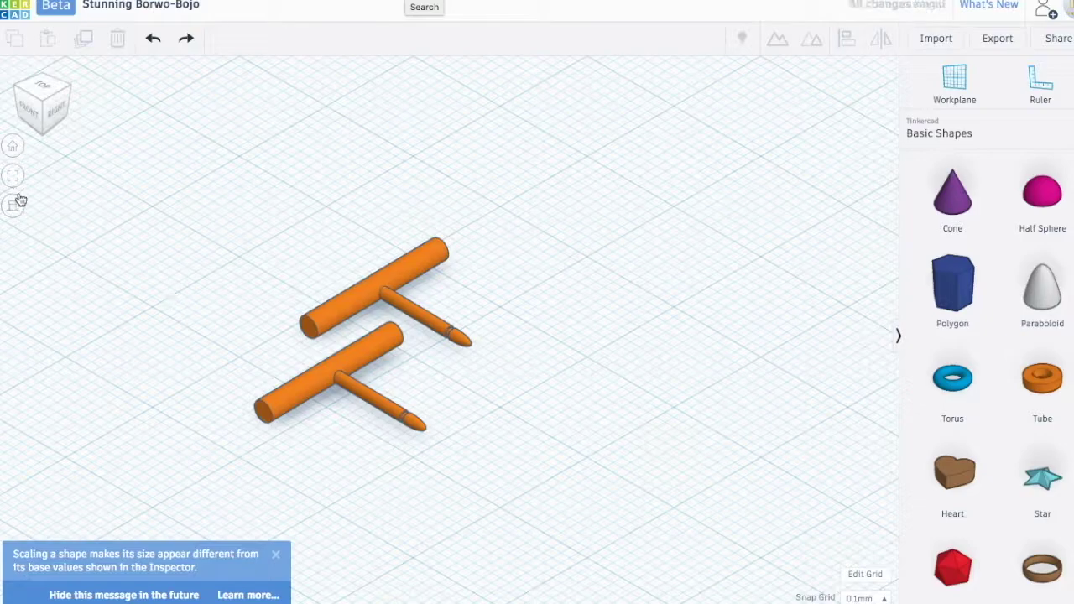
click(14, 151)
scroll(388, 372, up, 4)
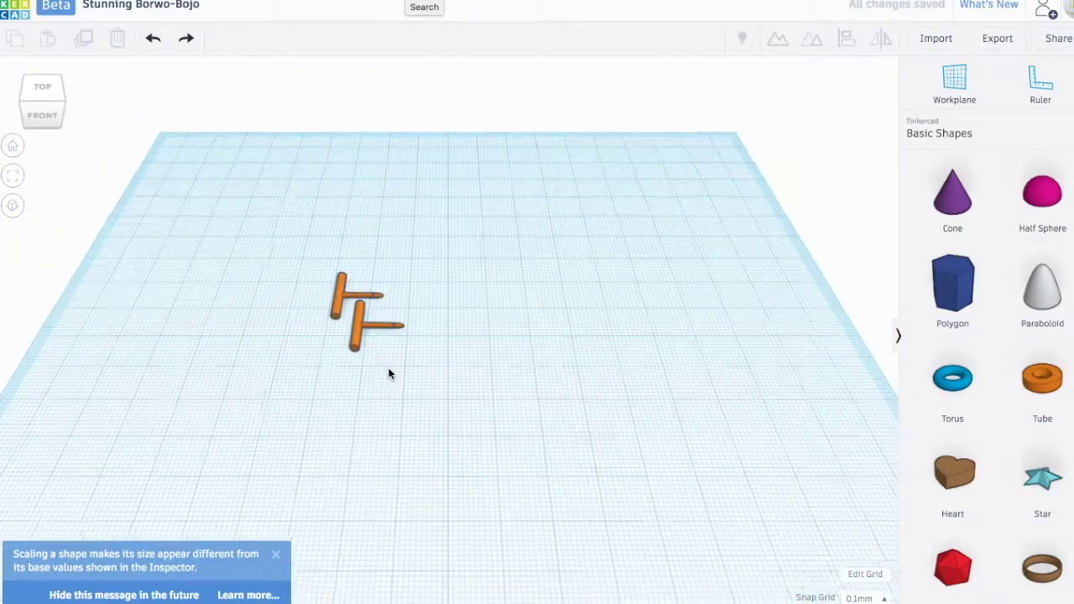
scroll(307, 307, up, 5)
mouse_move(219, 307)
mouse_down()
mouse_move(263, 307)
mouse_move(228, 302)
mouse_up()
middle_drag(229, 302, 575, 380)
click(575, 380)
Return to the recent designs, rename the design as StickStuds, set its visibility to Public and save the properties.
click(35, 88)
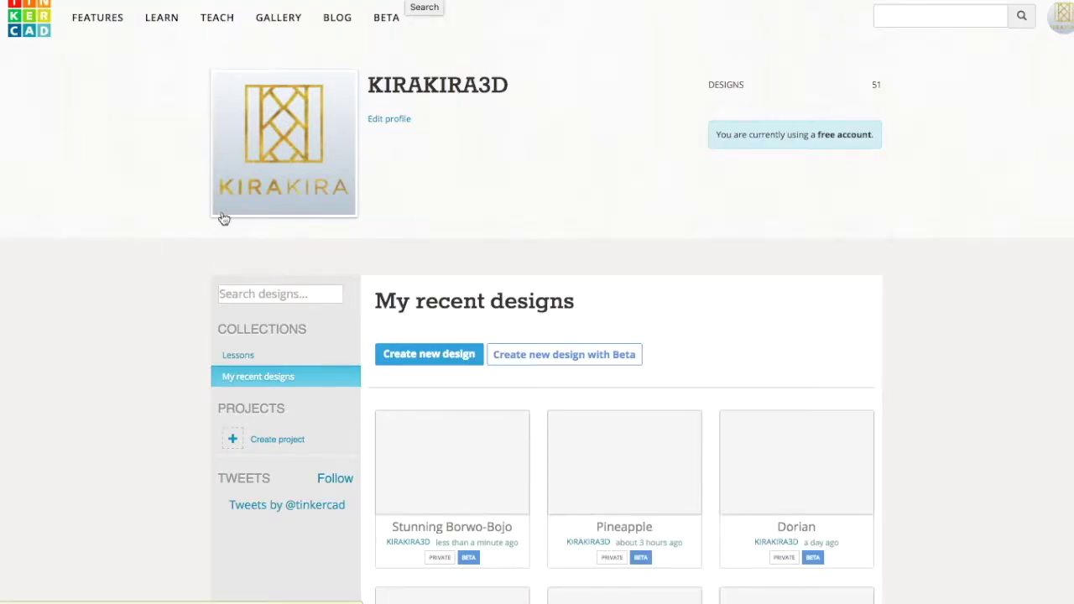
scroll(494, 298, down, 5)
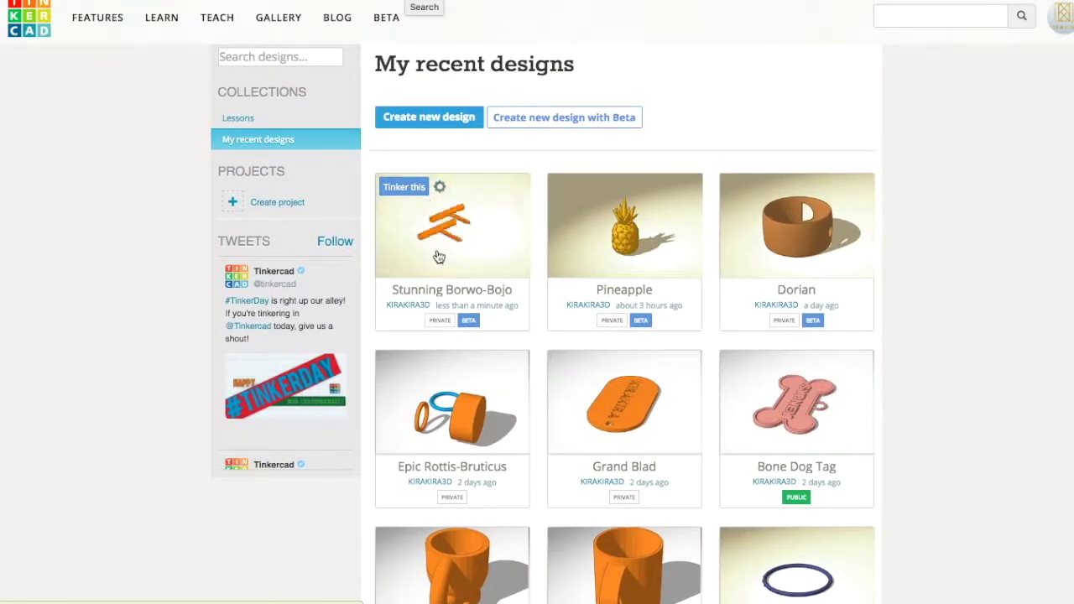
click(440, 190)
click(453, 192)
click(407, 169)
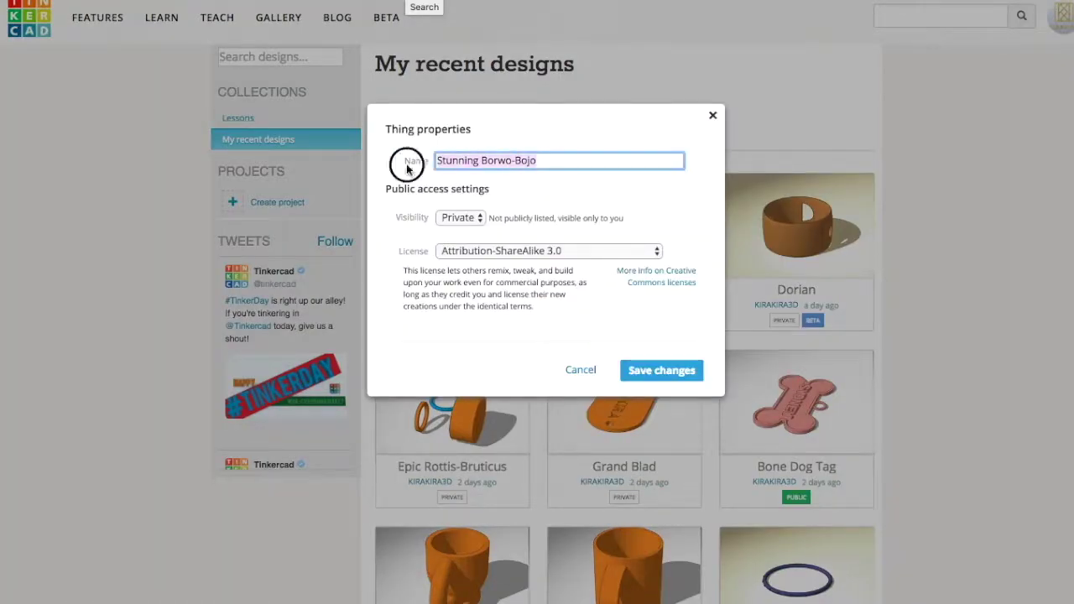
text(StickStuds)
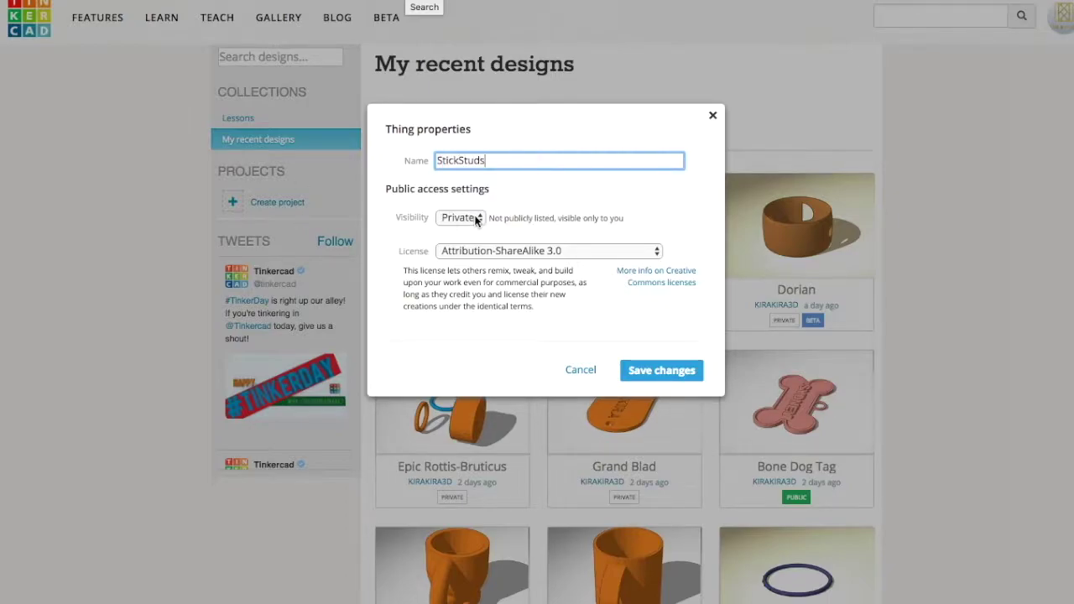
click(475, 220)
click(455, 231)
click(684, 371)
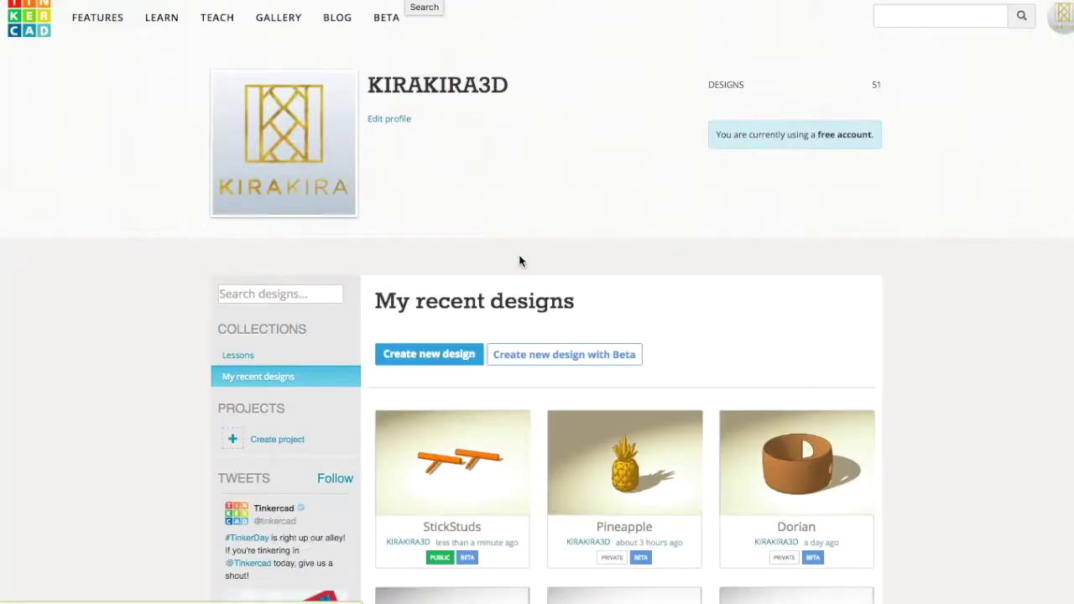
Open the StickStuds design page, inspect its 3D preview and download the model as an STL file for 3D printing.
scroll(503, 260, down, 3)
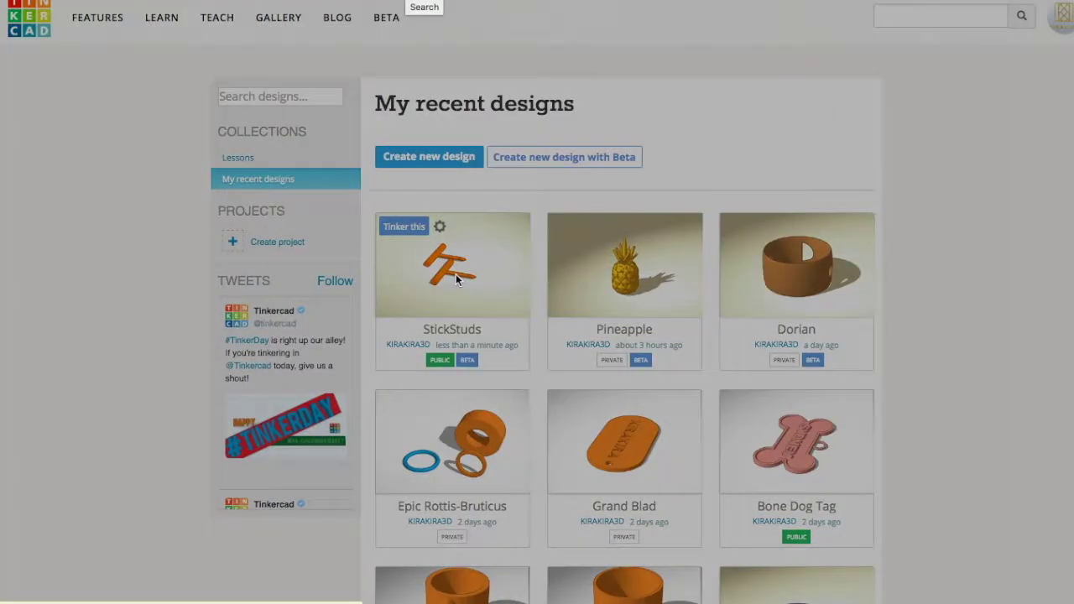
click(473, 256)
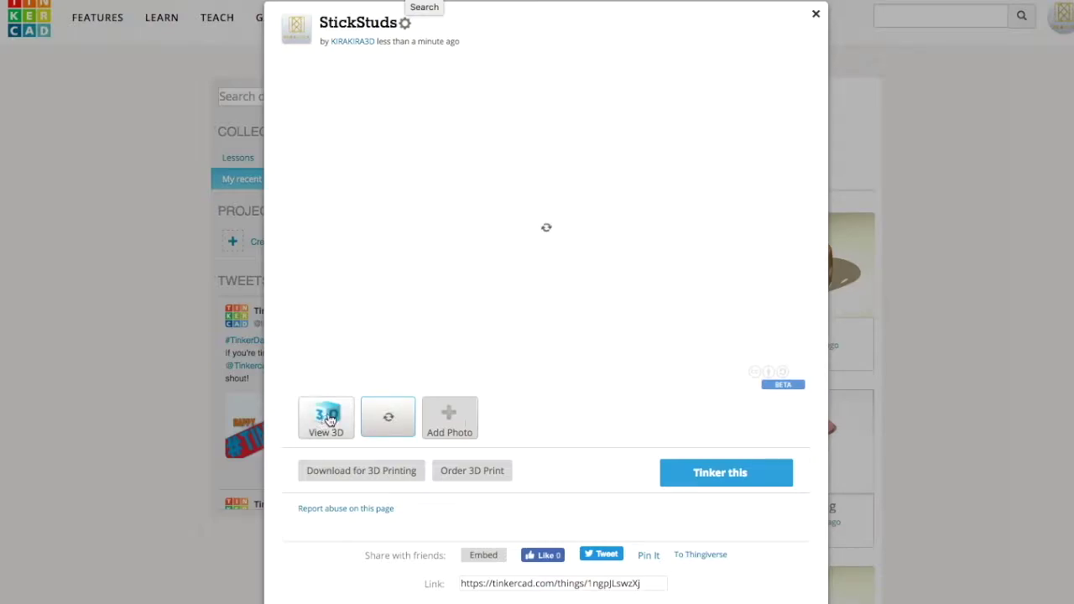
drag(530, 268, 604, 403)
click(361, 469)
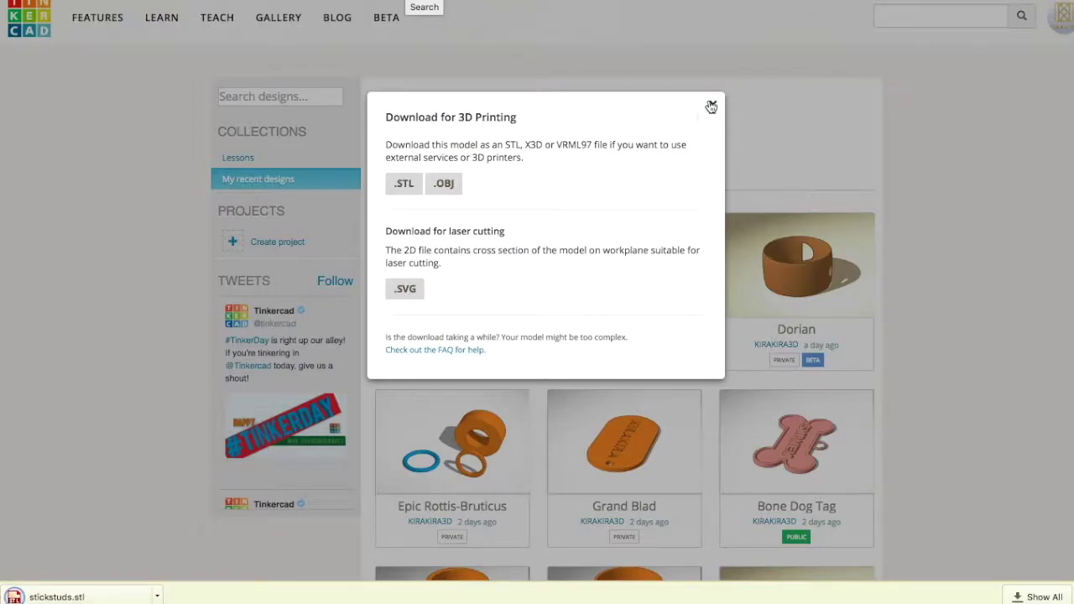
click(711, 107)
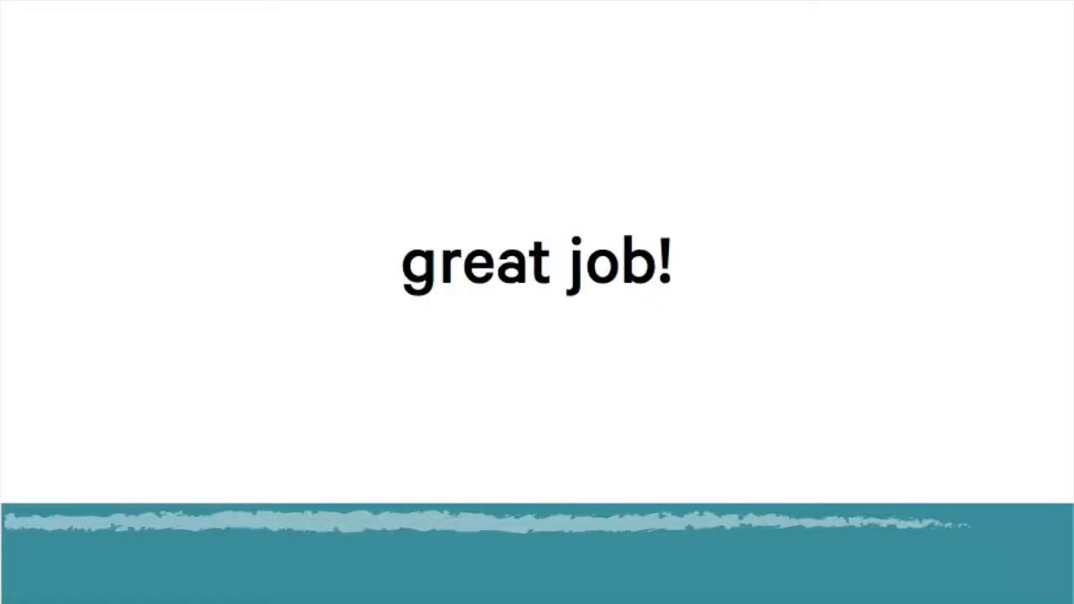